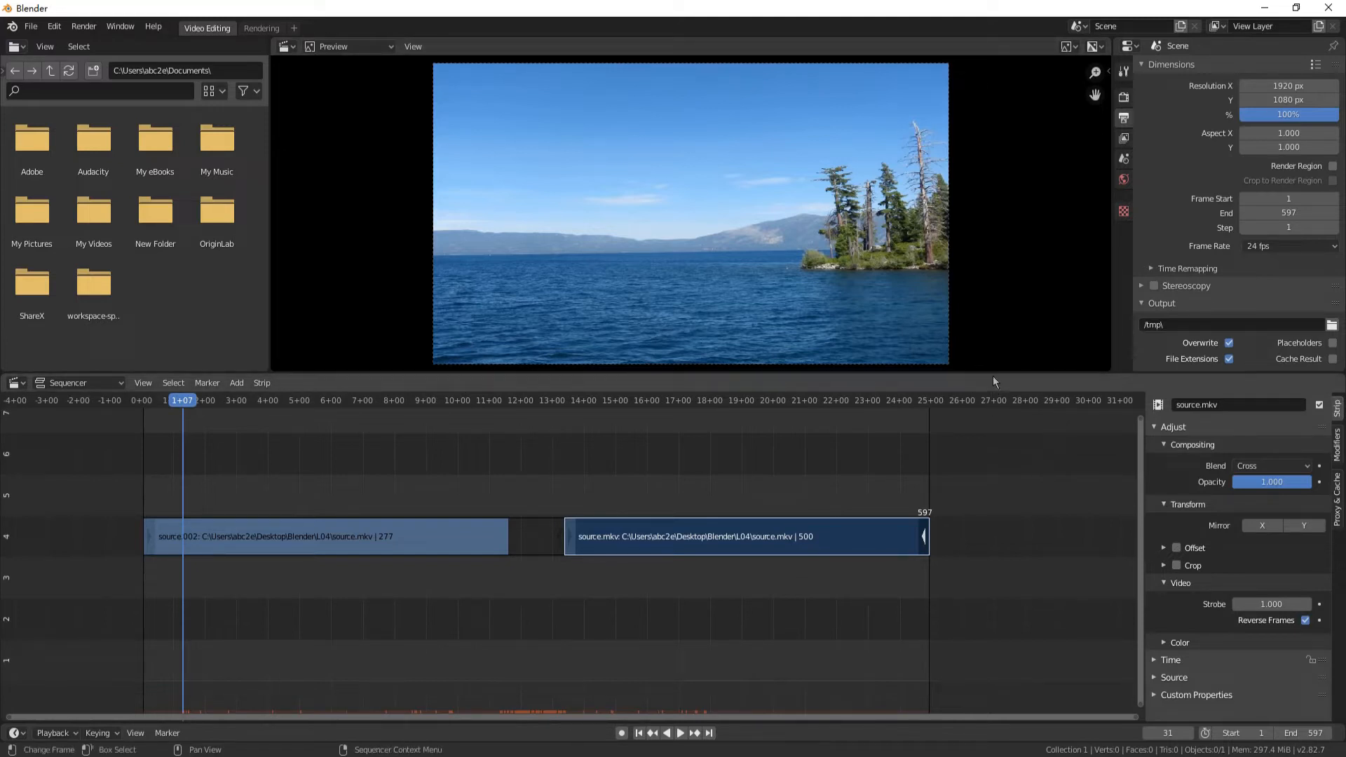
# Enlarge the video preview area above the sequencer and zoom the preview image to nearly fill it
pyautogui.moveTo(993, 373); pyautogui.dragTo(999, 570)
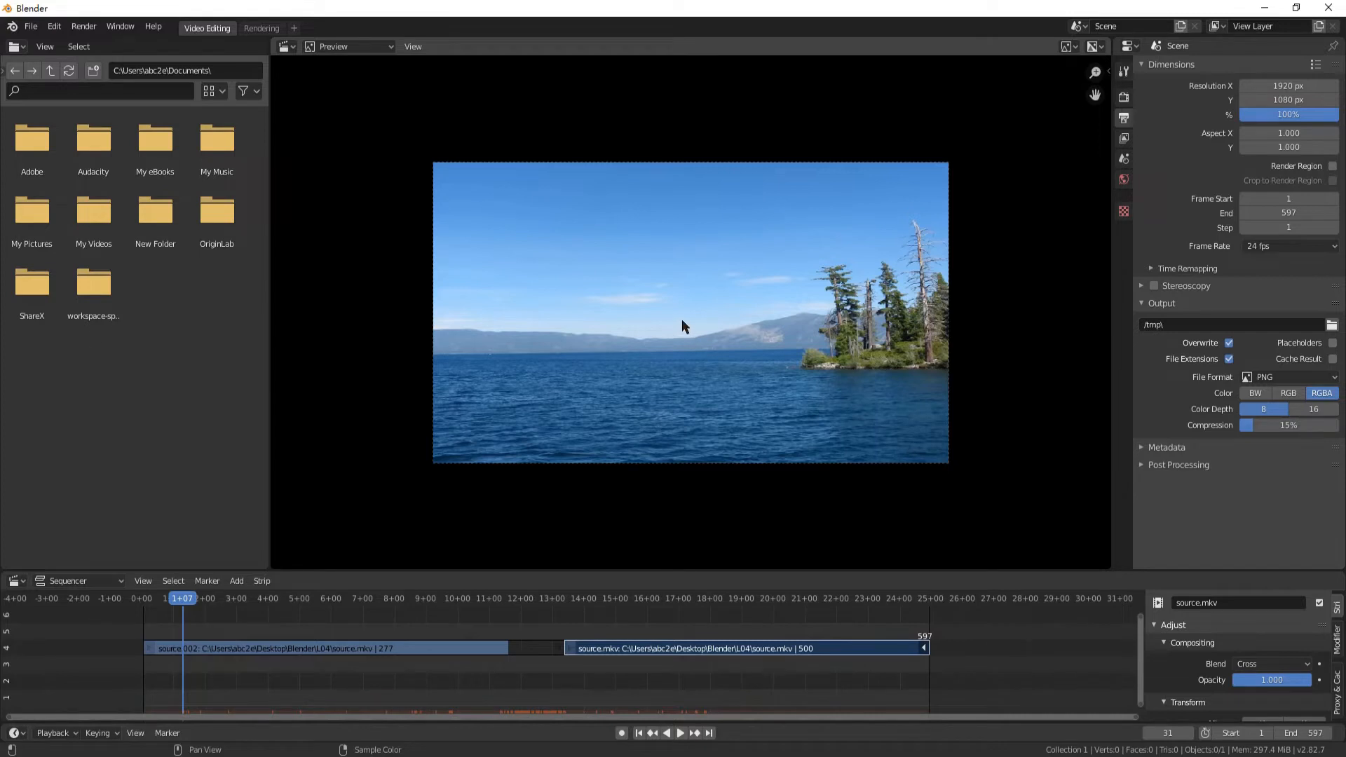
pyautogui.scroll(3, 682, 321)
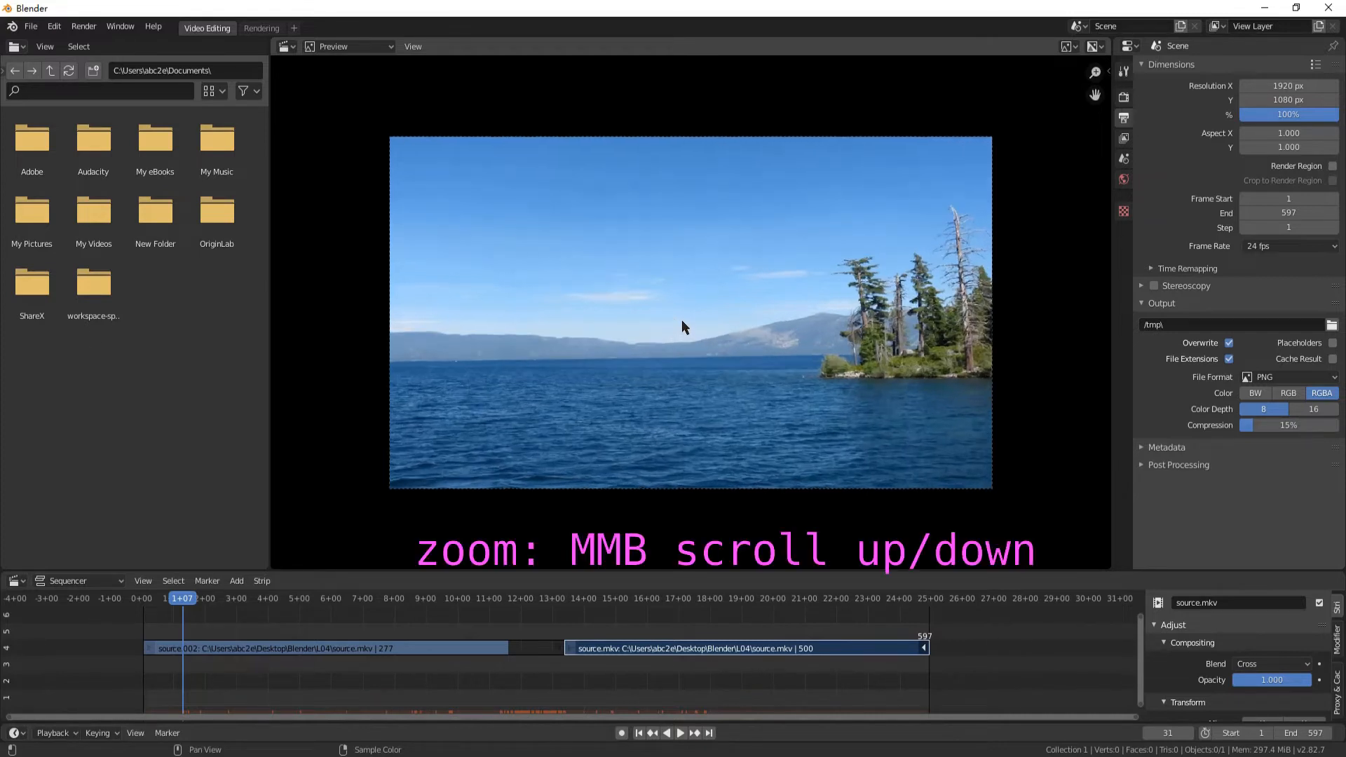
pyautogui.scroll(1, 682, 319)
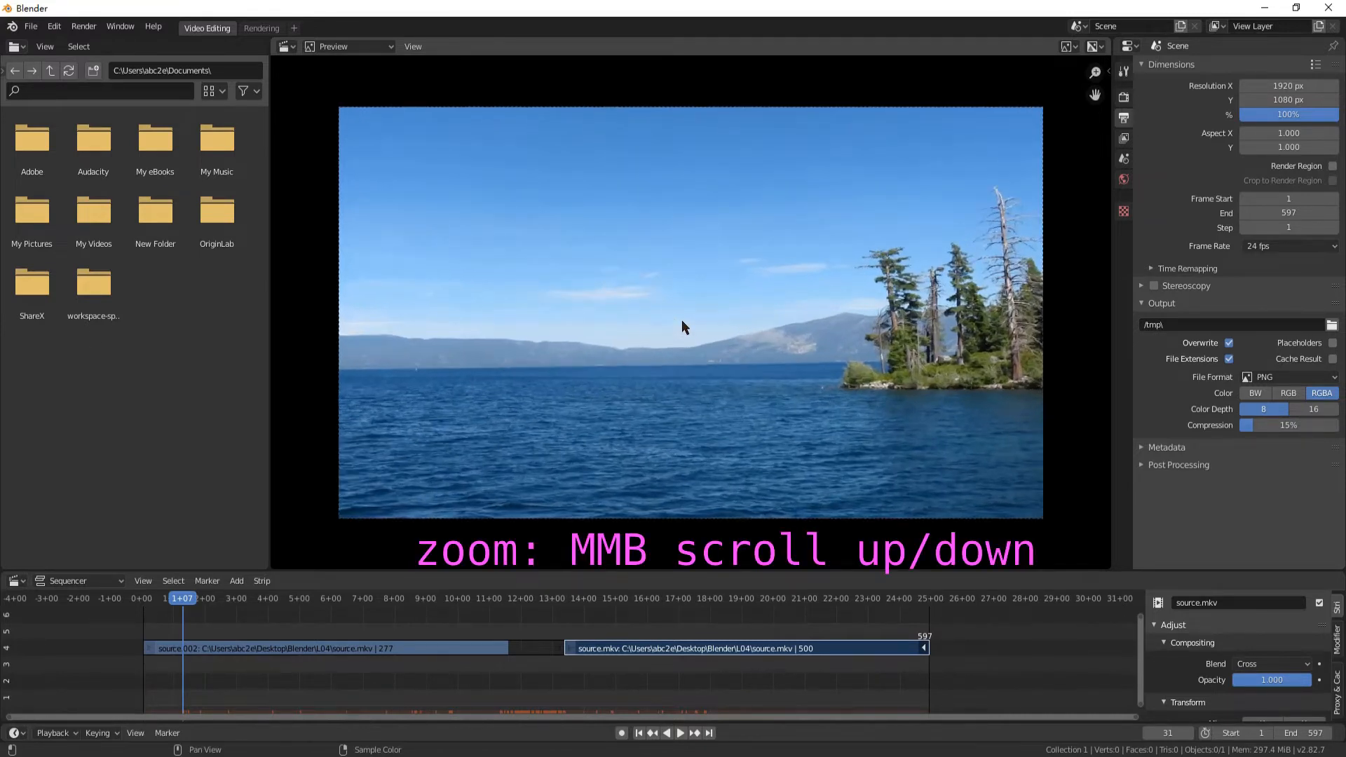
pyautogui.scroll(1, 682, 327)
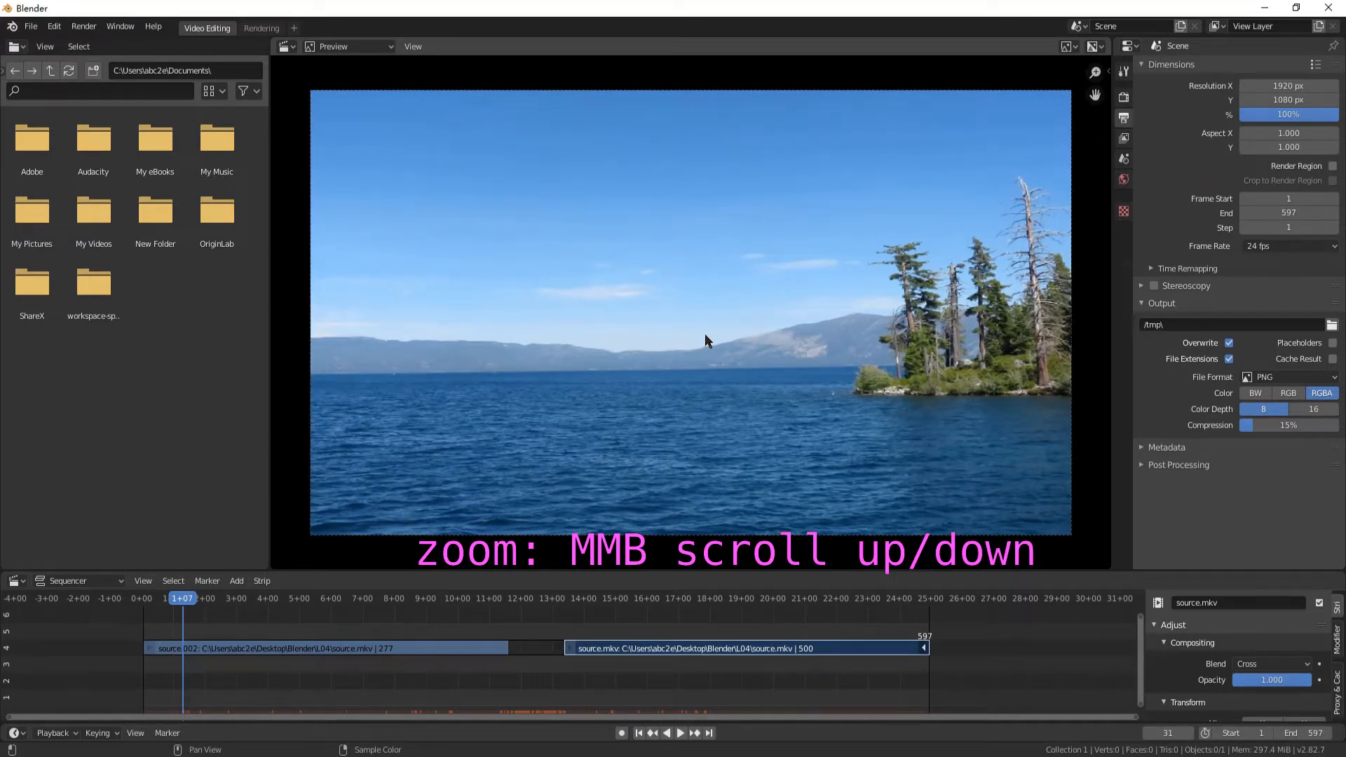
pyautogui.moveTo(706, 340)
pyautogui.mouseDown(button='middle')
pyautogui.moveTo(679, 334)
pyautogui.moveTo(713, 342)
pyautogui.moveTo(705, 334)
pyautogui.mouseUp(button='middle')
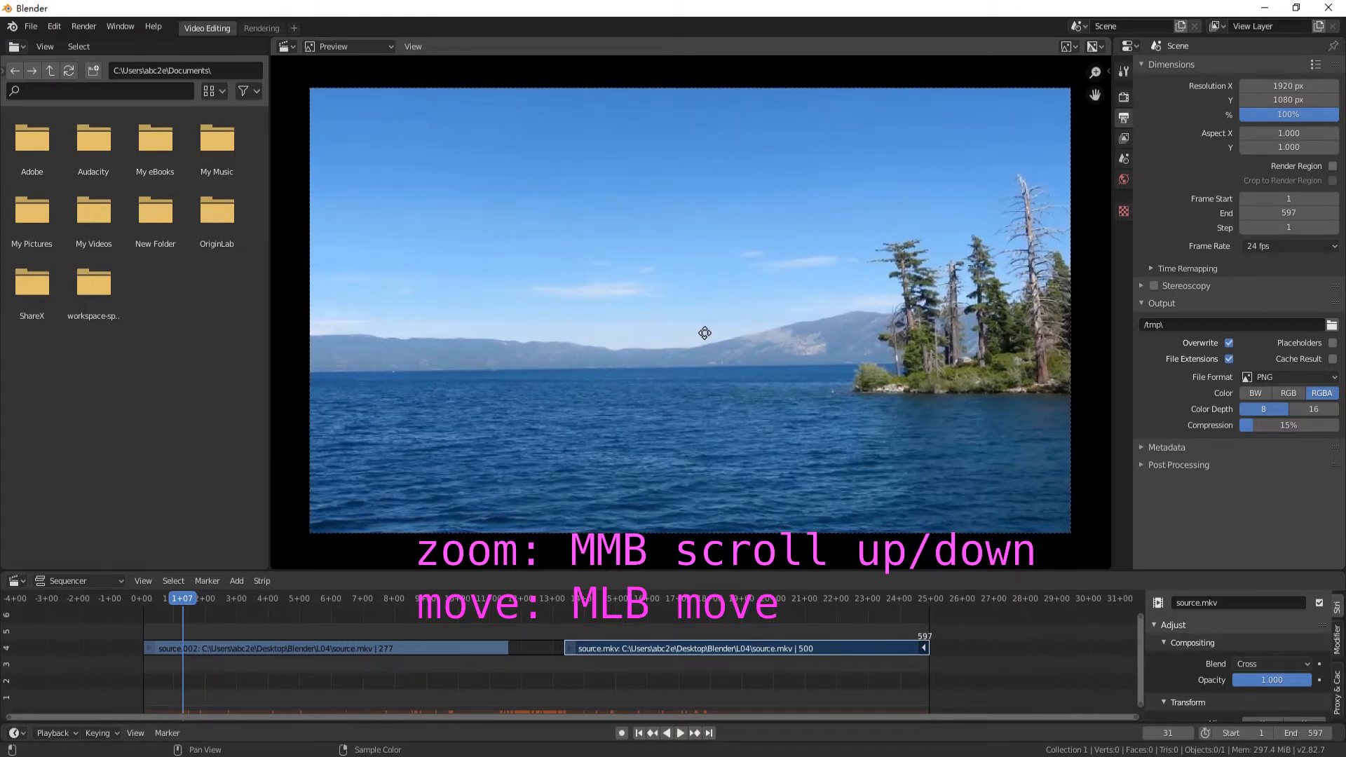
pyautogui.scroll(1, 704, 333)
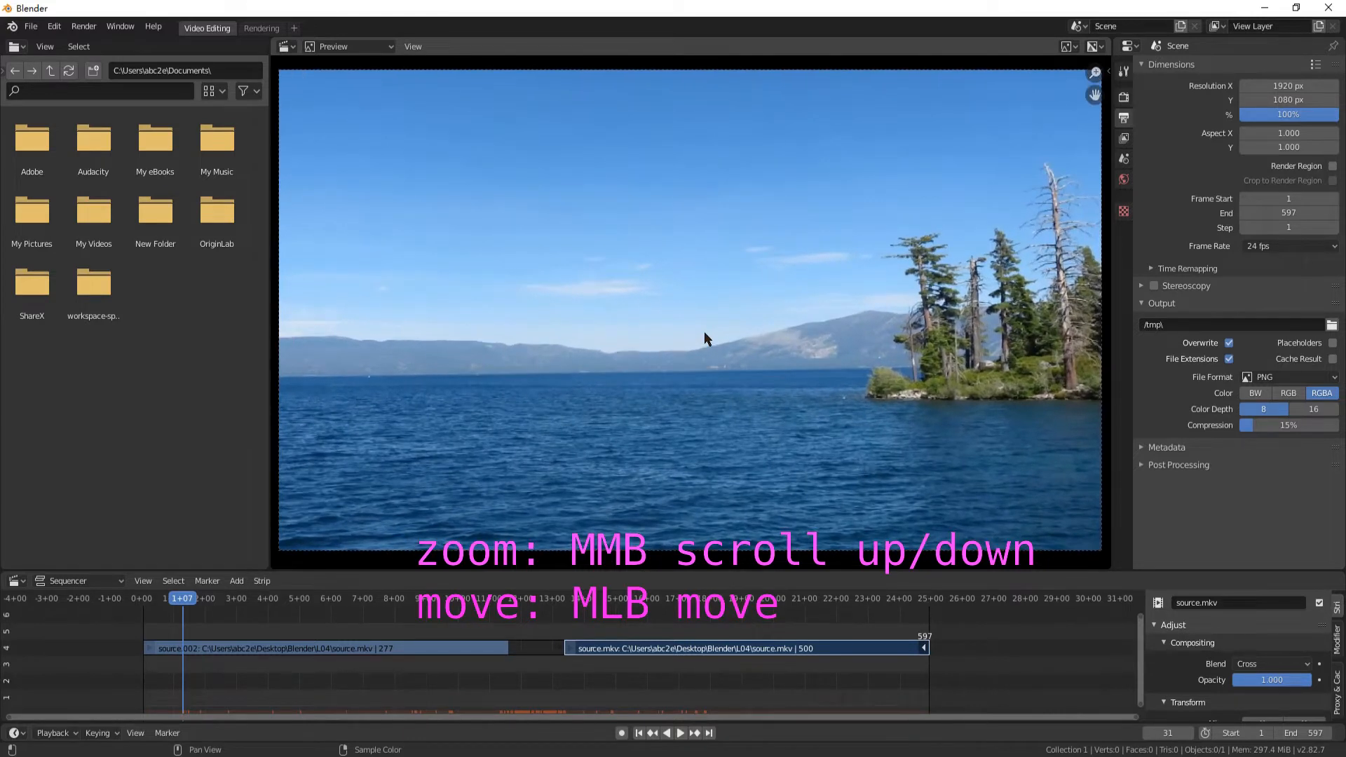
pyautogui.scroll(-1, 704, 331)
pyautogui.scroll(1, 705, 334)
pyautogui.moveTo(705, 334); pyautogui.dragTo(704, 336, button='middle')
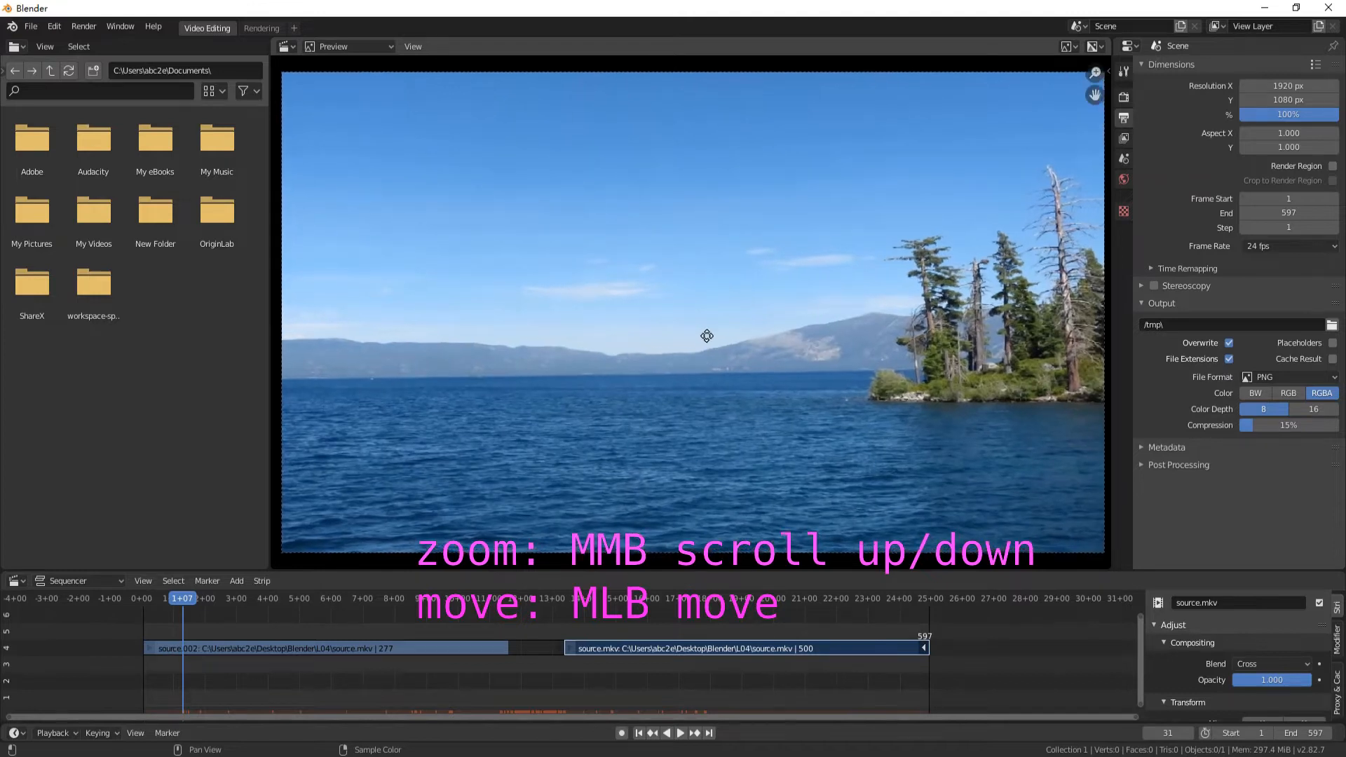
pyautogui.scroll(-1, 705, 337)
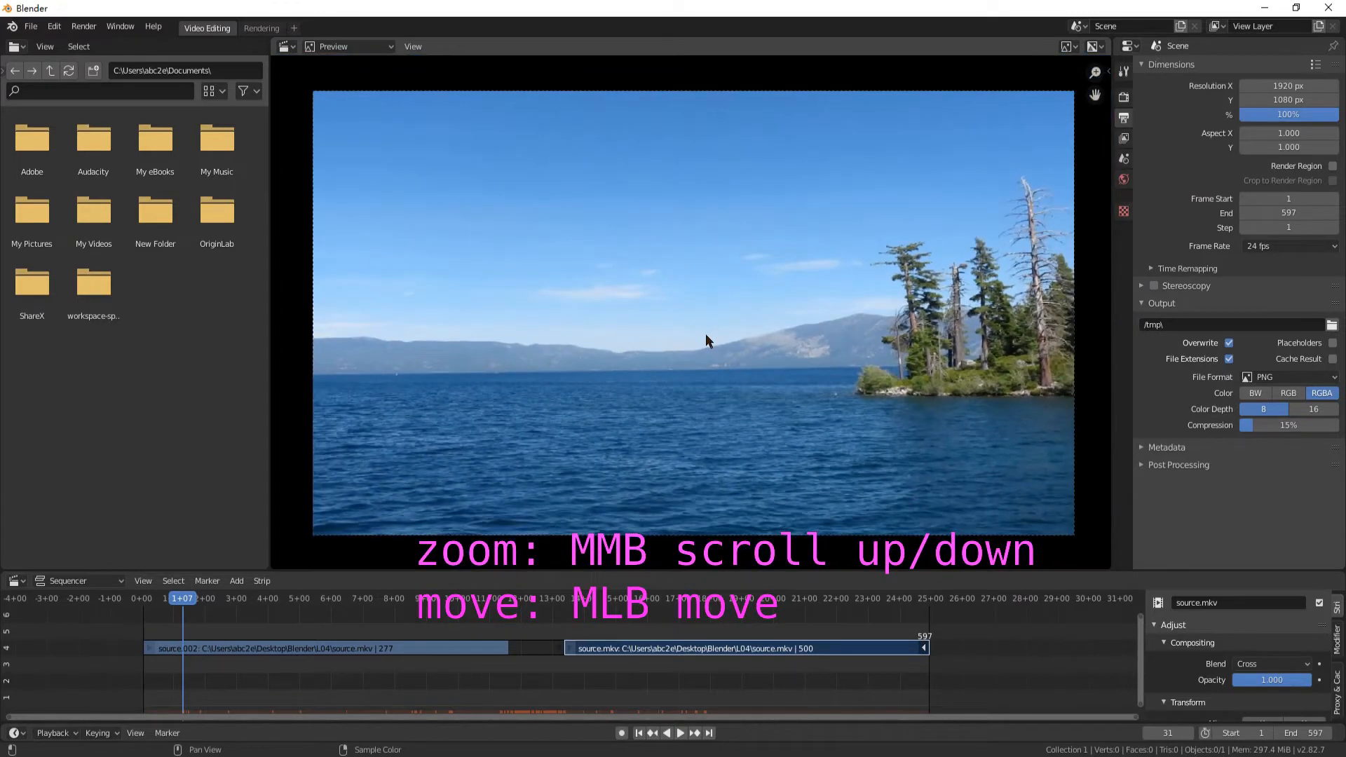
pyautogui.scroll(-1, 707, 337)
pyautogui.scroll(1, 707, 337)
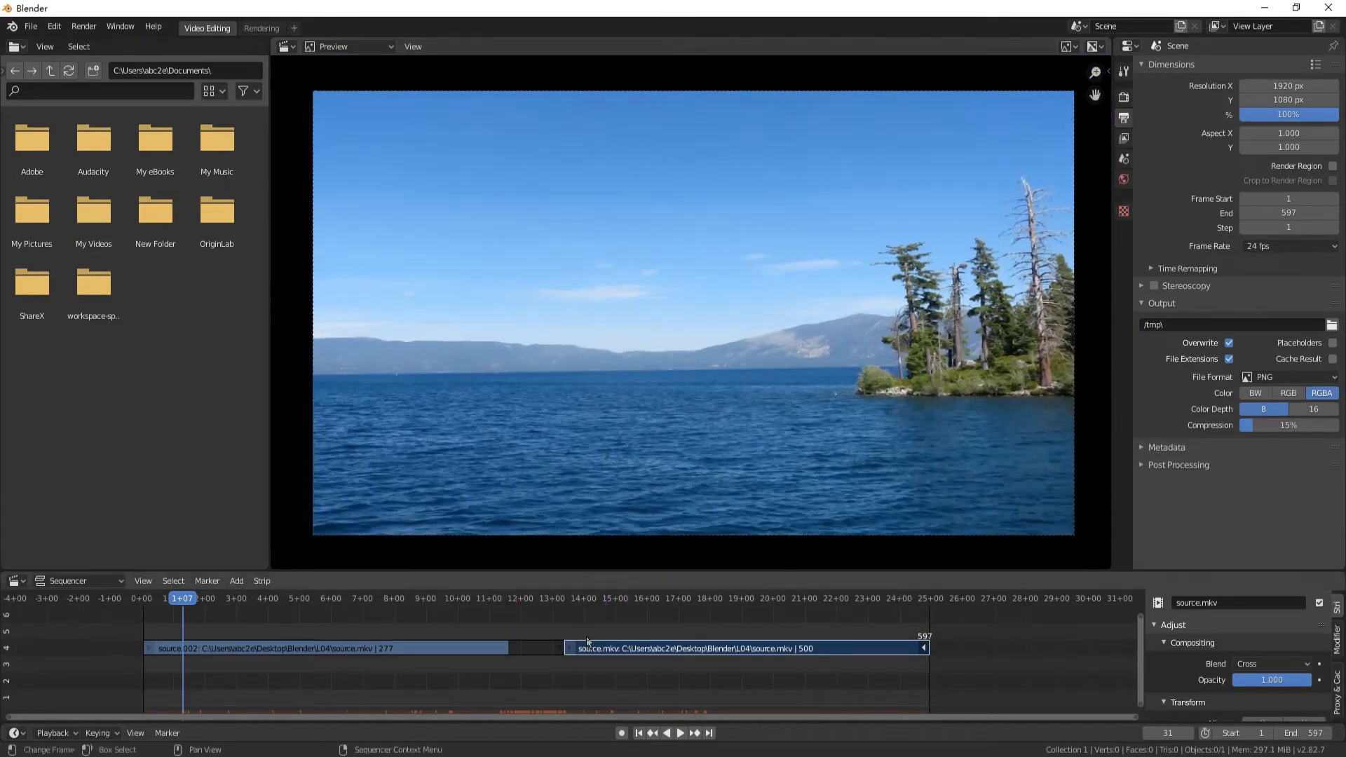
# Play the edited sequence from its first frame to review the result
pyautogui.click(639, 734)
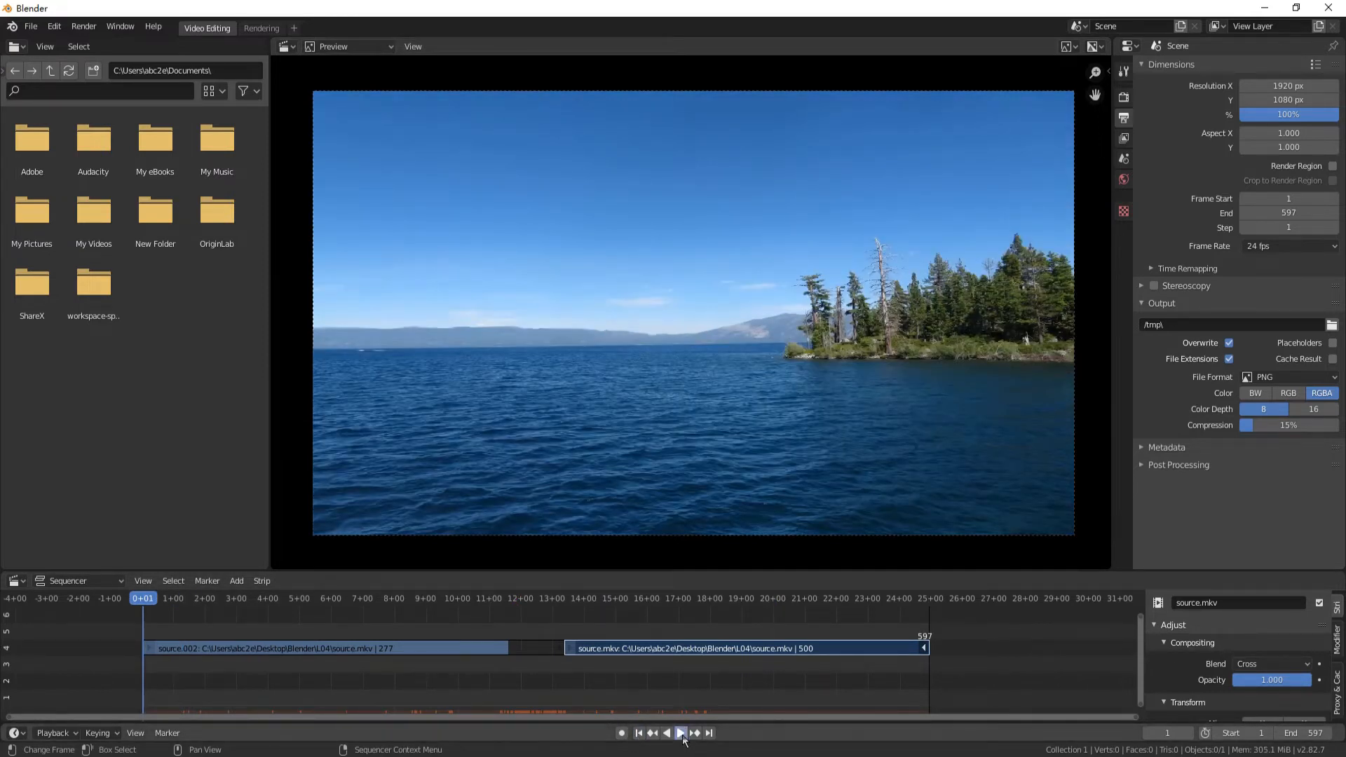
pyautogui.click(682, 734)
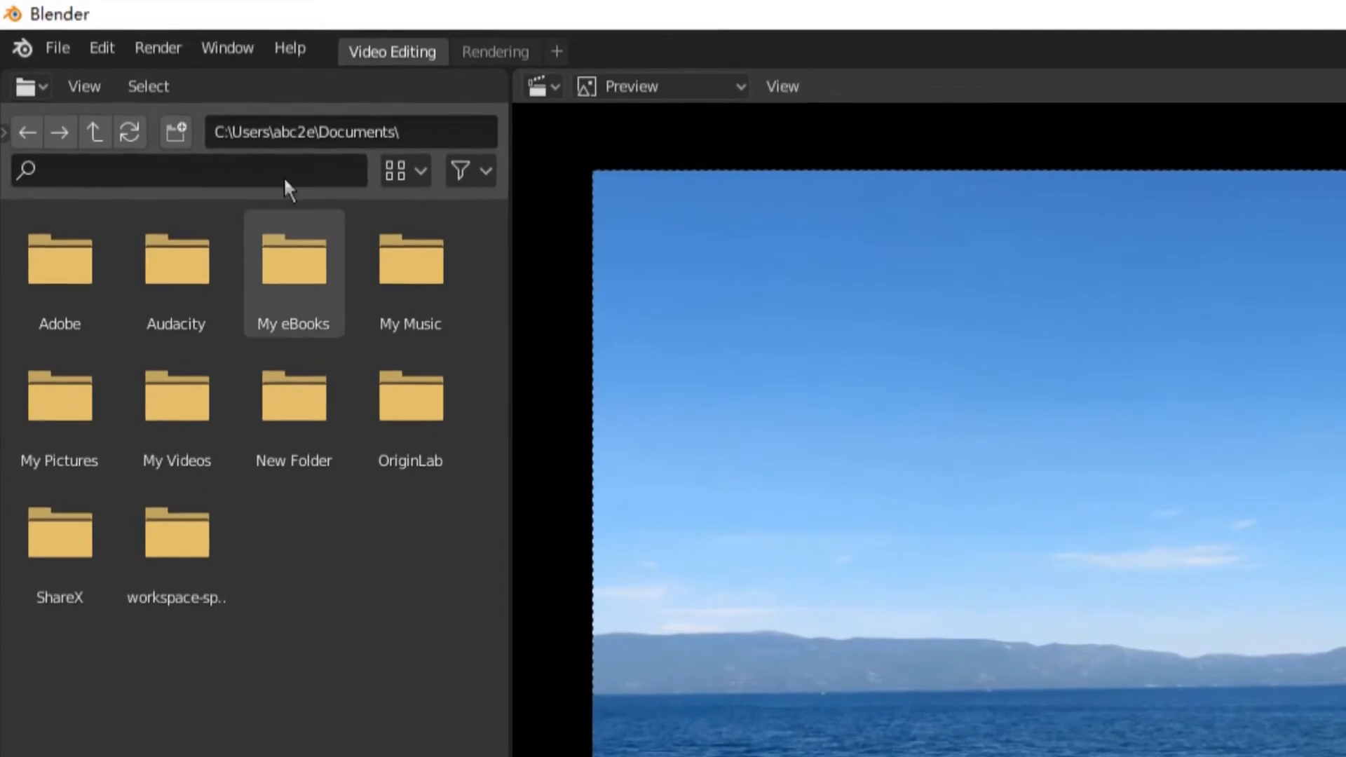
# Save the project as demo-1to2.blend in the Desktop\Blender\L04 folder
pyautogui.click(64, 52)
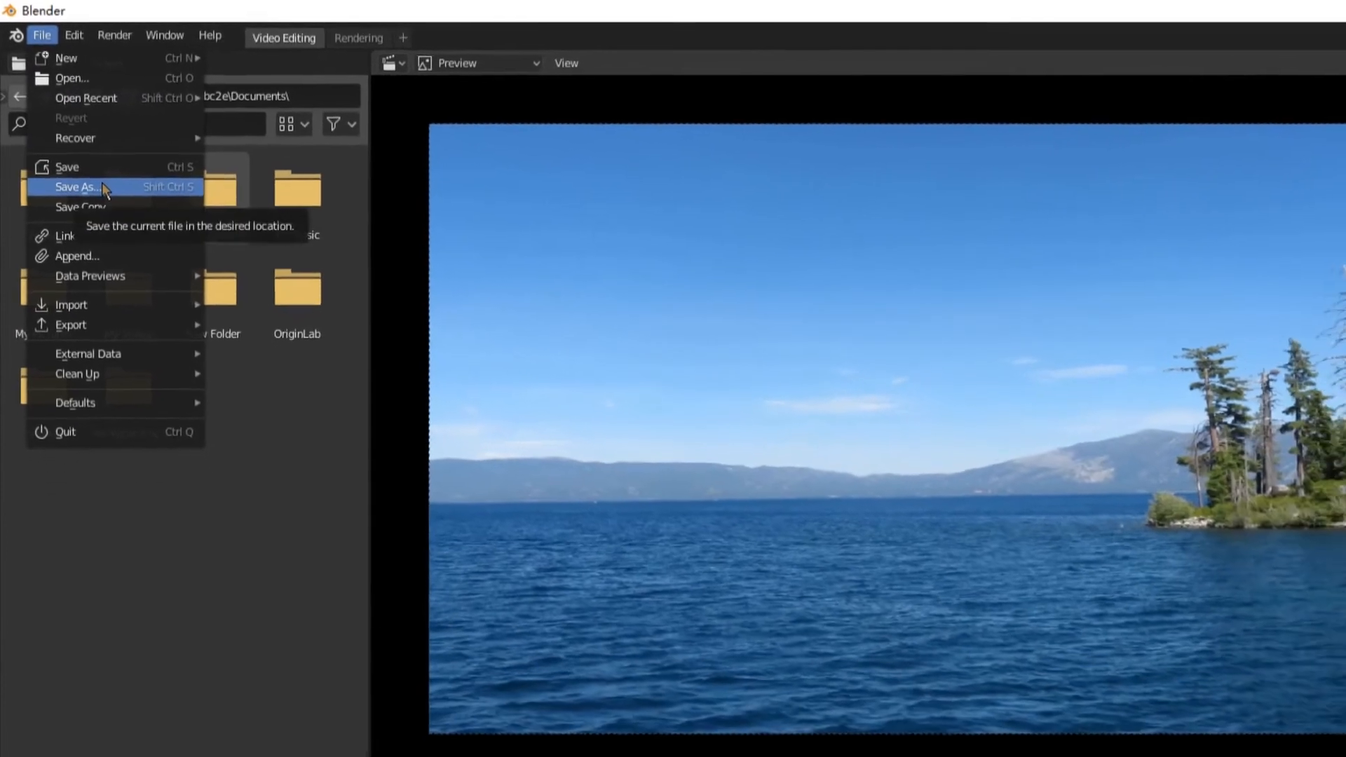
pyautogui.click(102, 185)
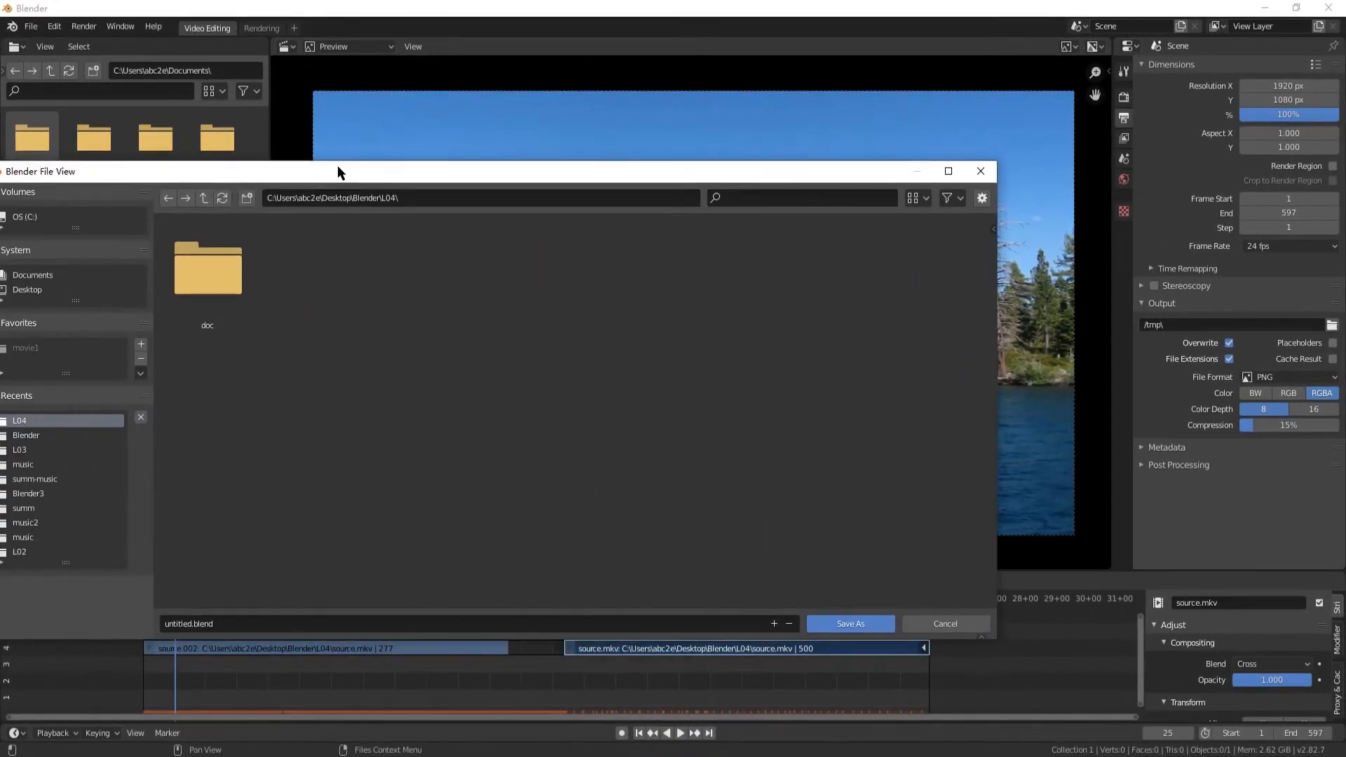
pyautogui.moveTo(338, 166); pyautogui.dragTo(439, 145)
pyautogui.click(356, 599)
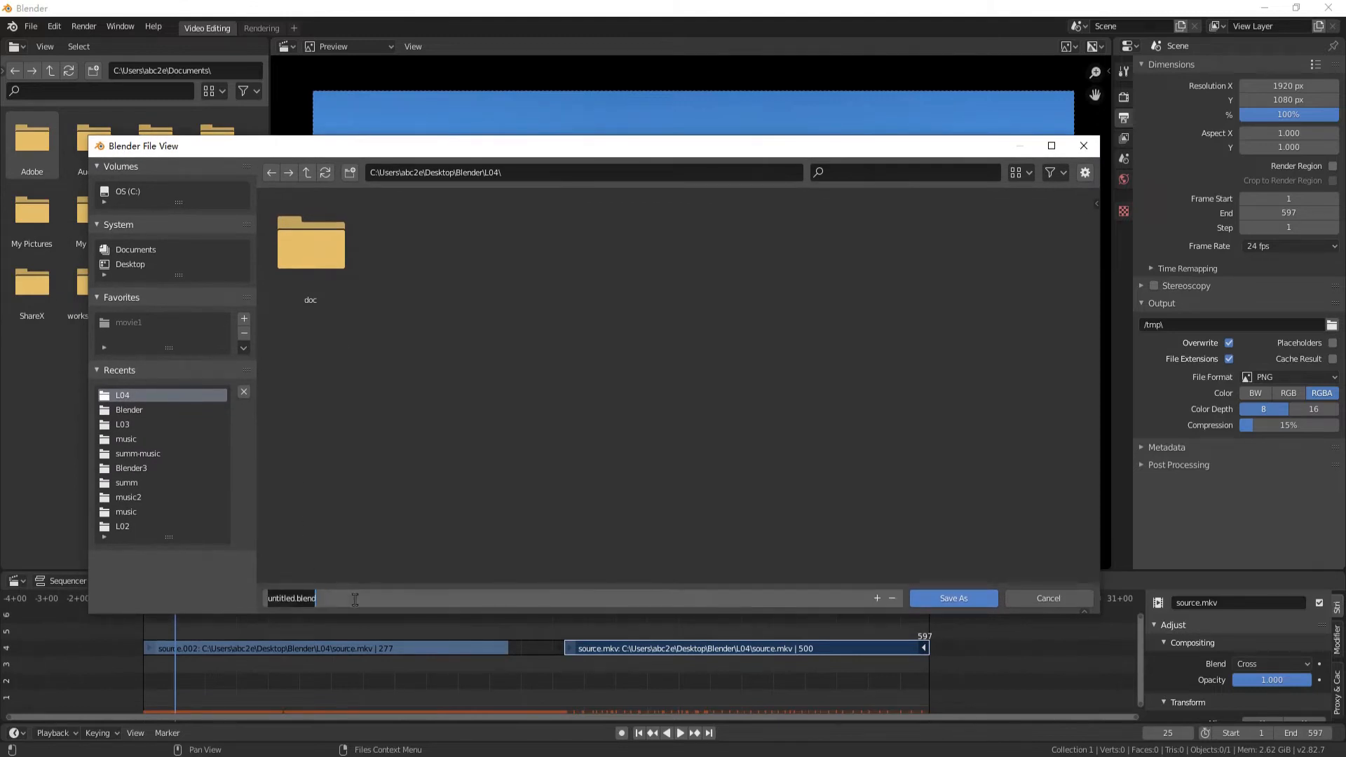
pyautogui.click(363, 598)
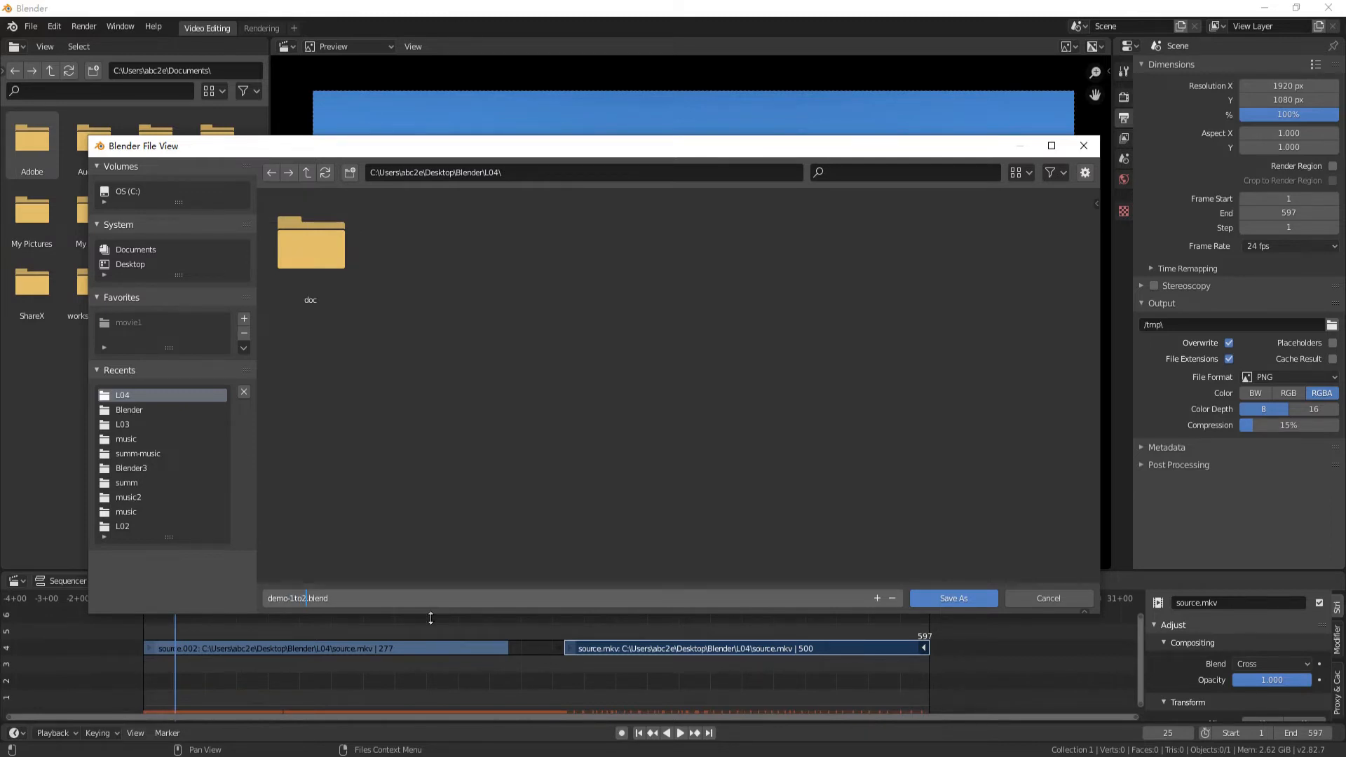
pyautogui.click(961, 597)
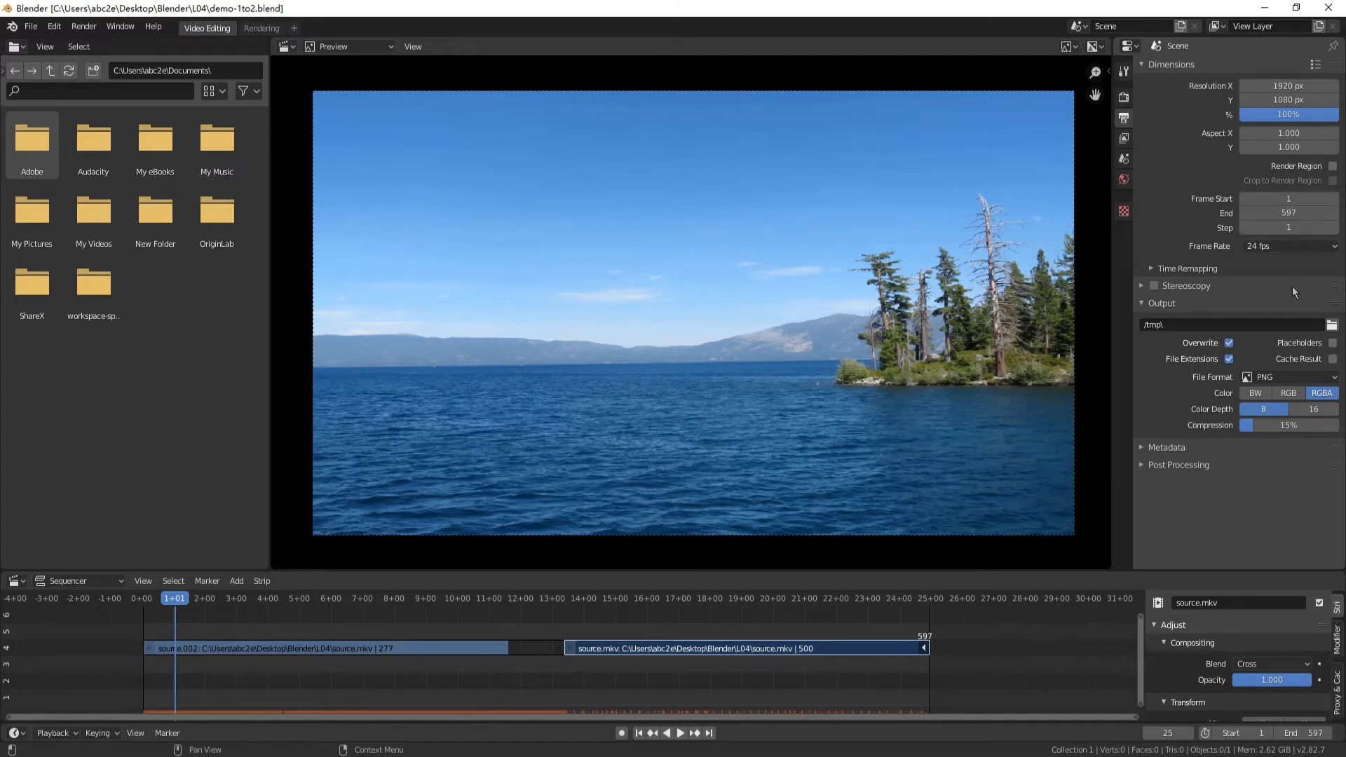
# Set the render output folder to Desktop\Blender\L04
pyautogui.click(1331, 325)
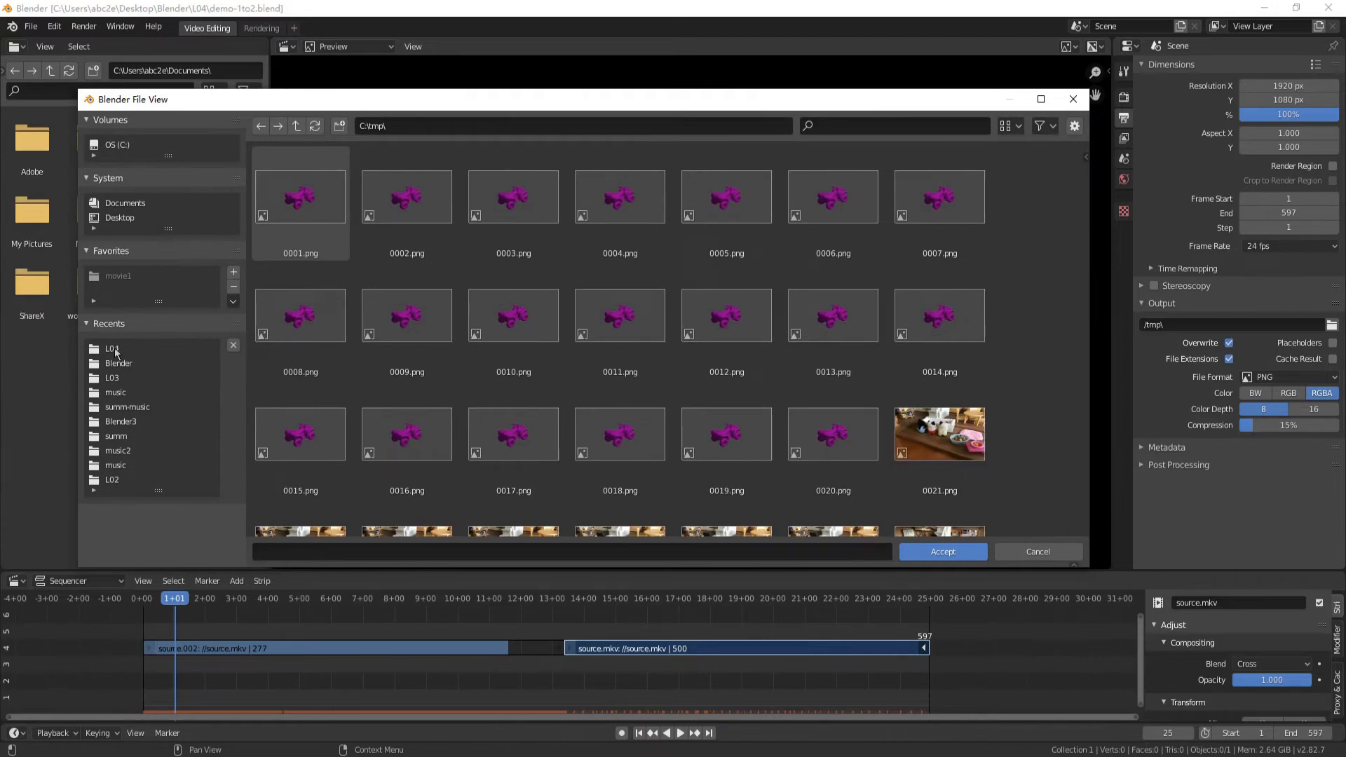
pyautogui.click(113, 349)
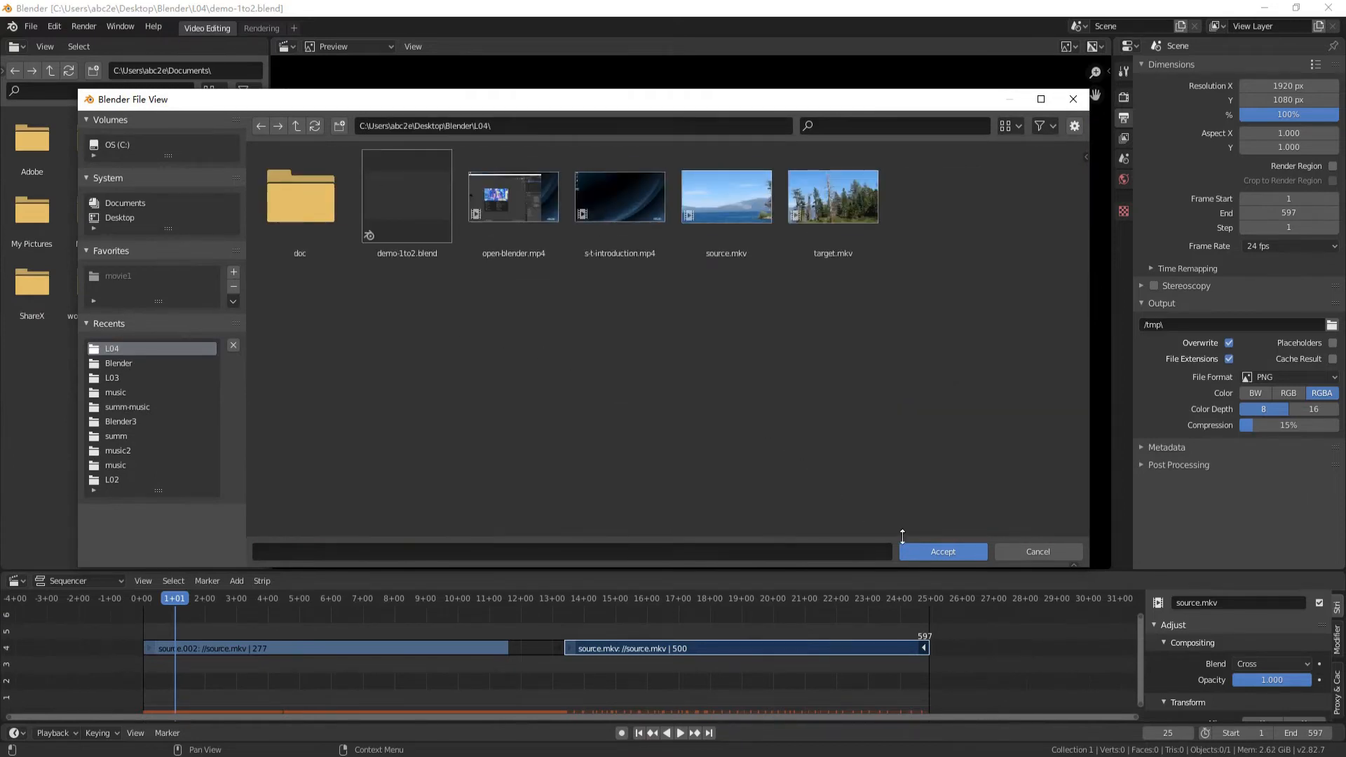
pyautogui.click(929, 553)
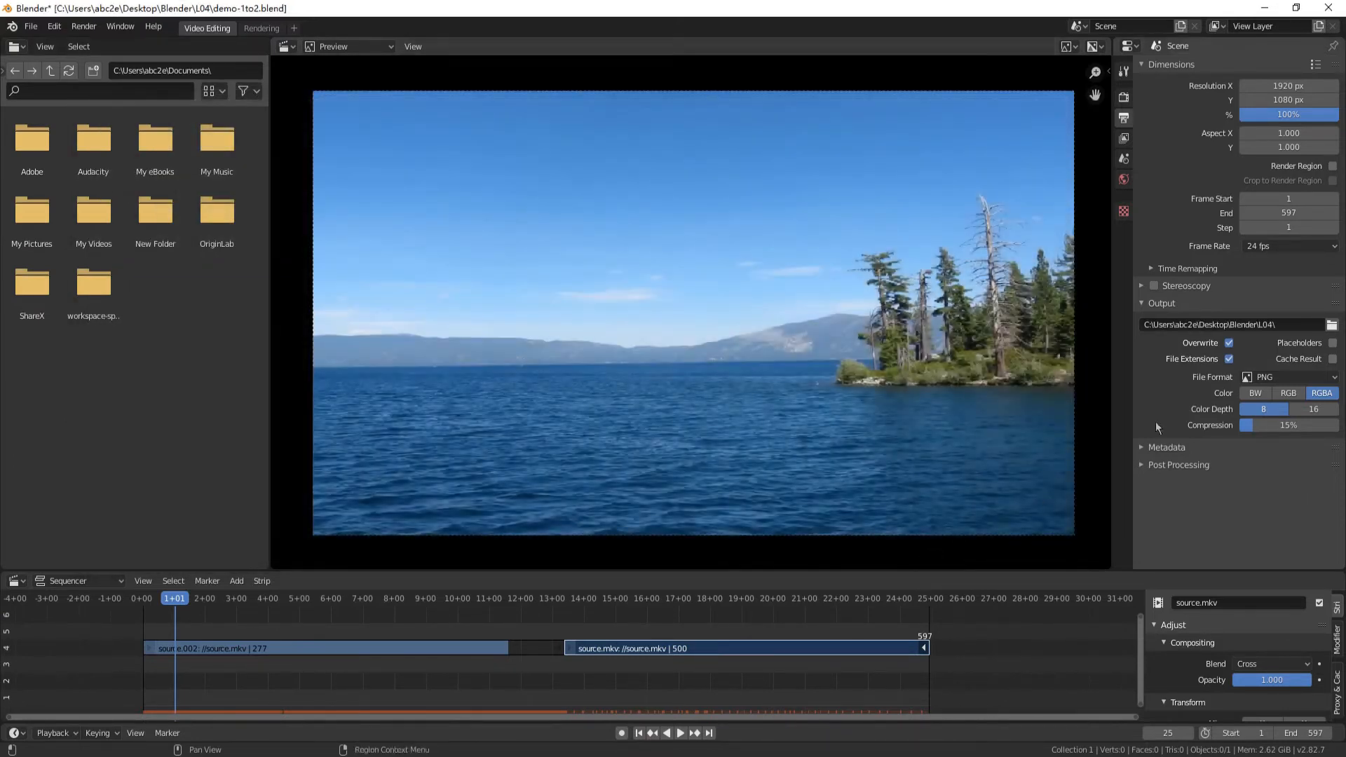
# Set the output file format to FFmpeg video and expand its encoding settings, keeping the audio codec at No Audio
pyautogui.click(1283, 378)
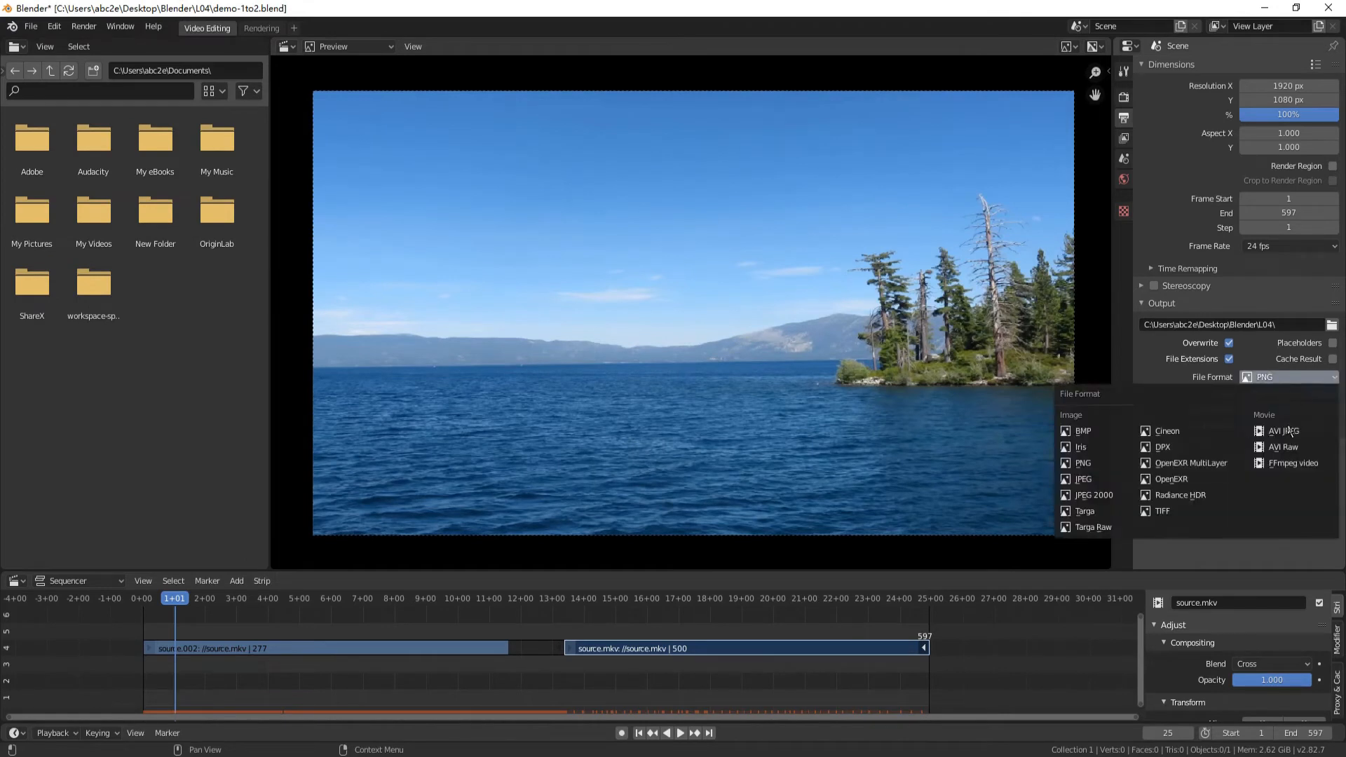
pyautogui.click(1284, 466)
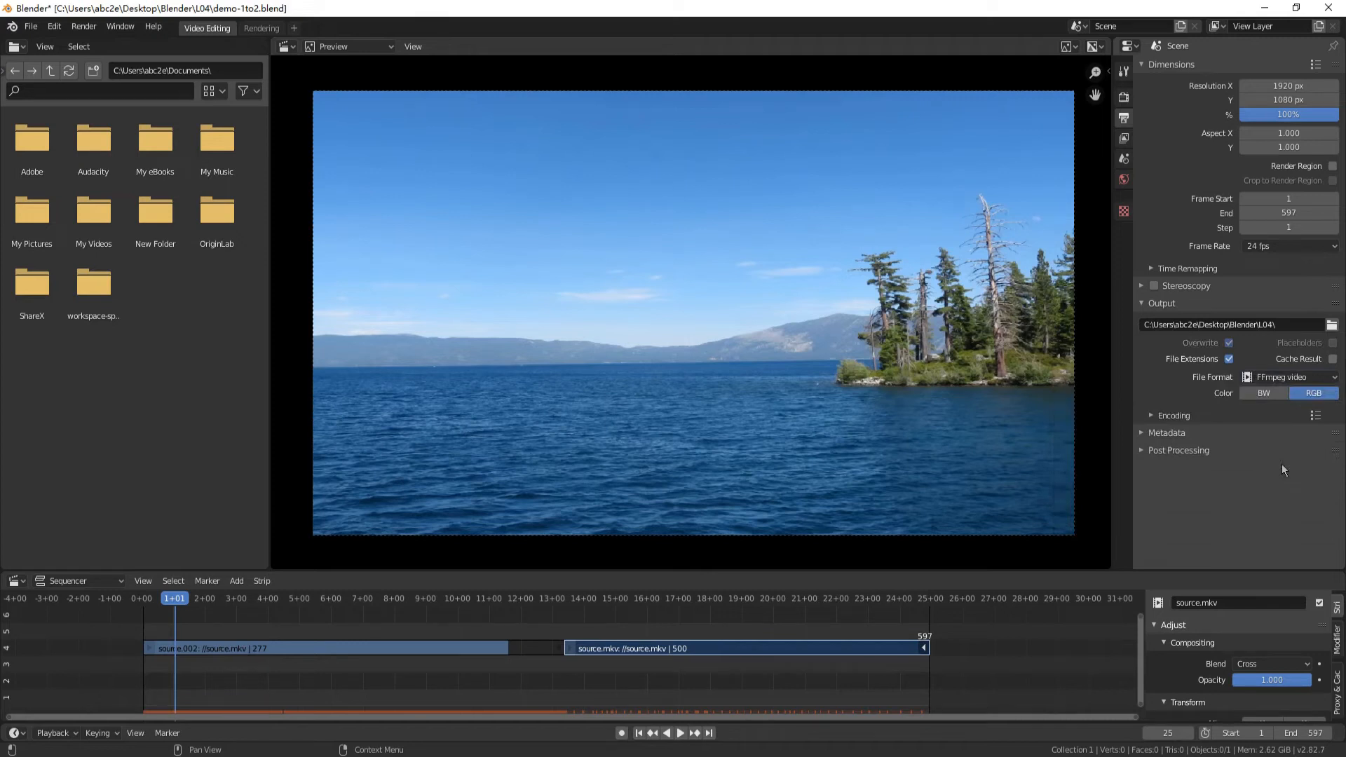
pyautogui.click(1153, 415)
pyautogui.scroll(-3, 1181, 435)
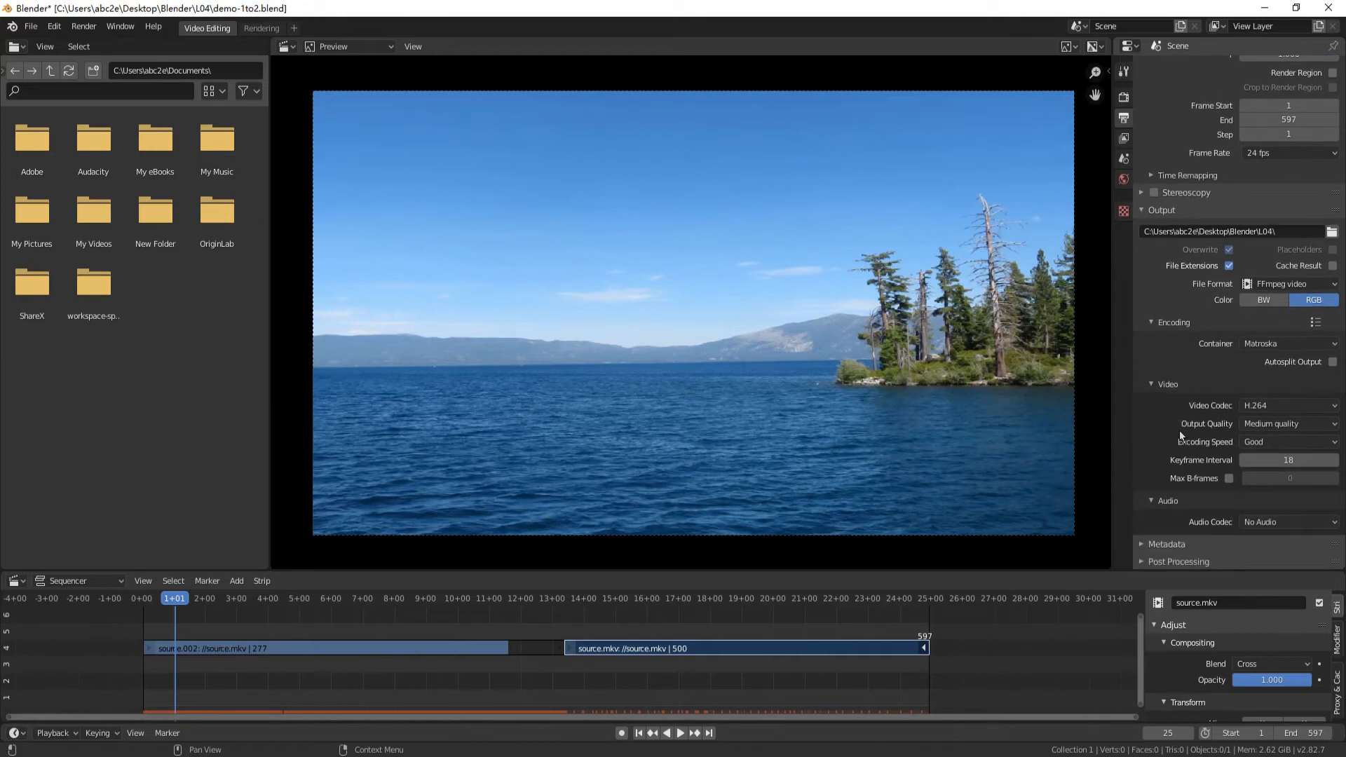
pyautogui.click(1256, 524)
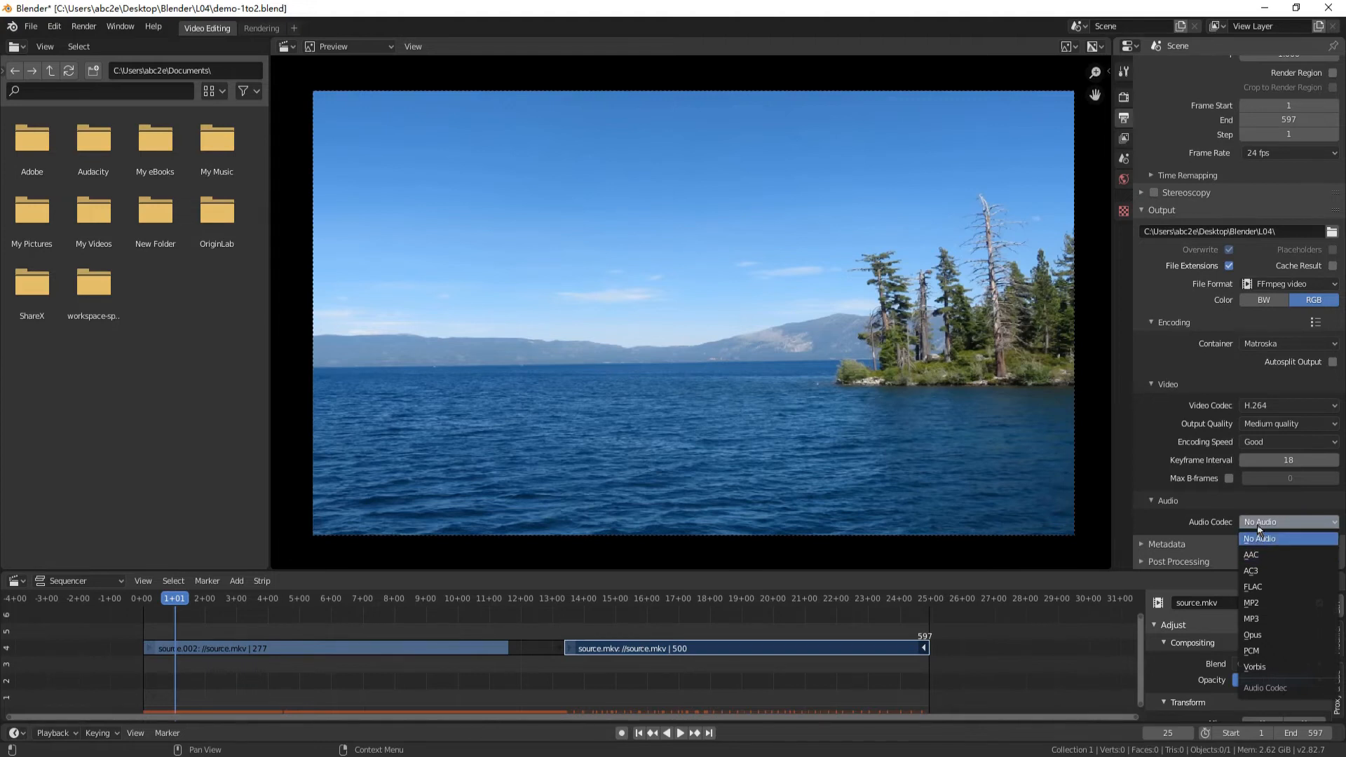
pyautogui.click(1257, 526)
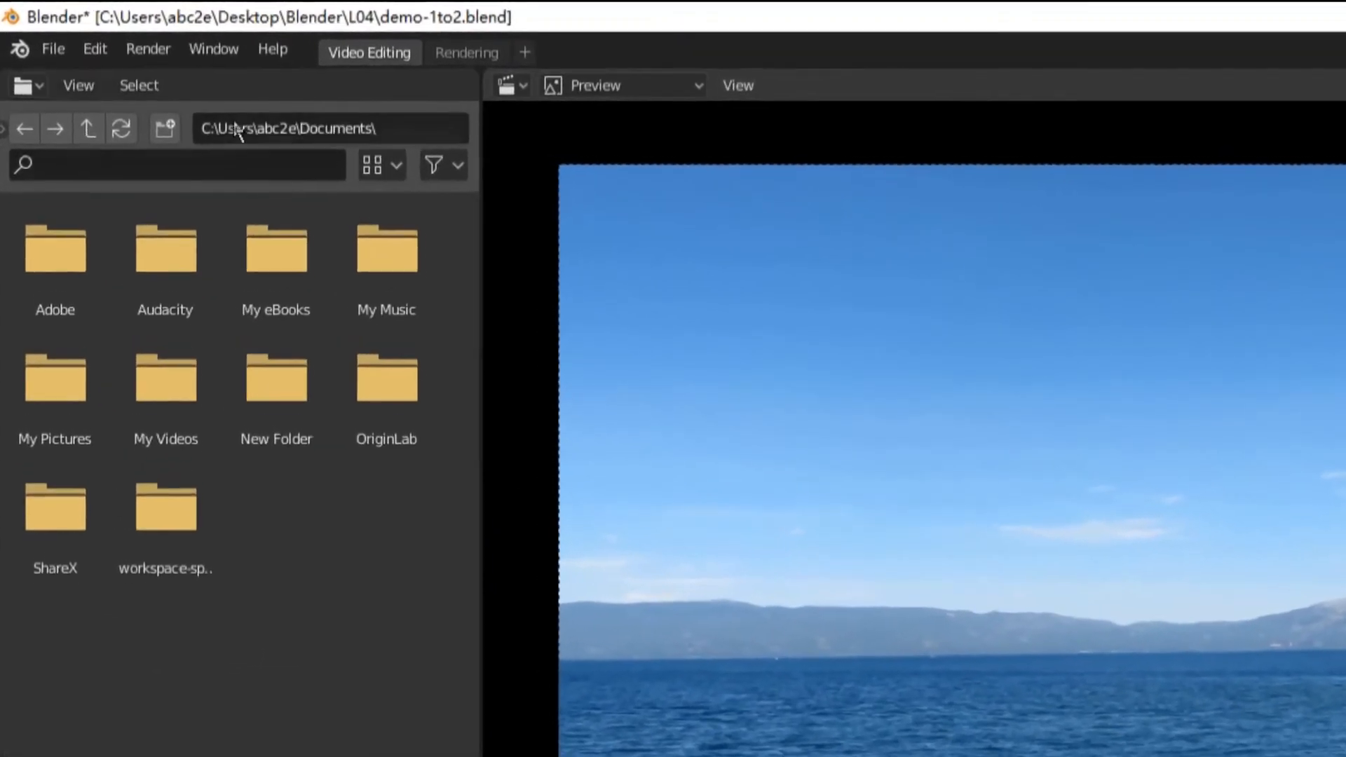
# Save the project with its output settings and render the full animation to a video file
pyautogui.click(73, 56)
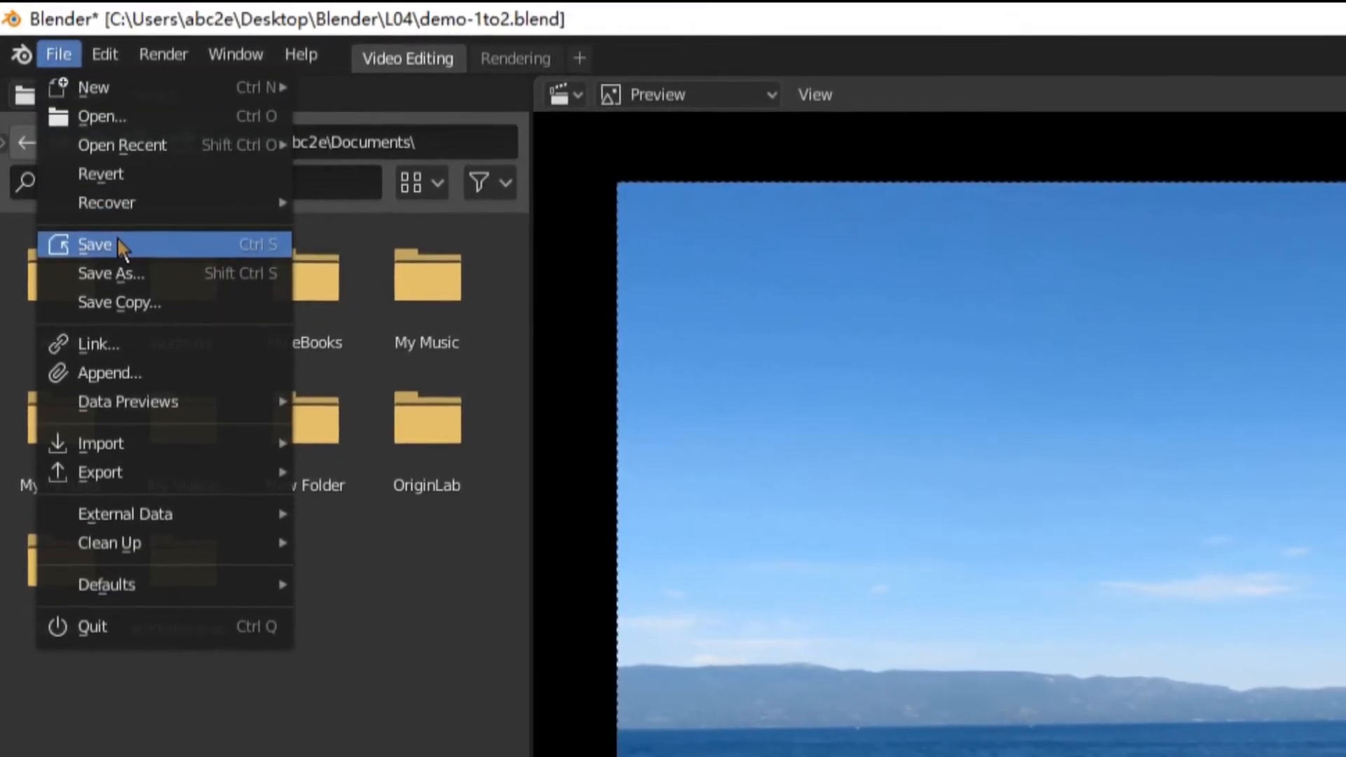
pyautogui.click(118, 244)
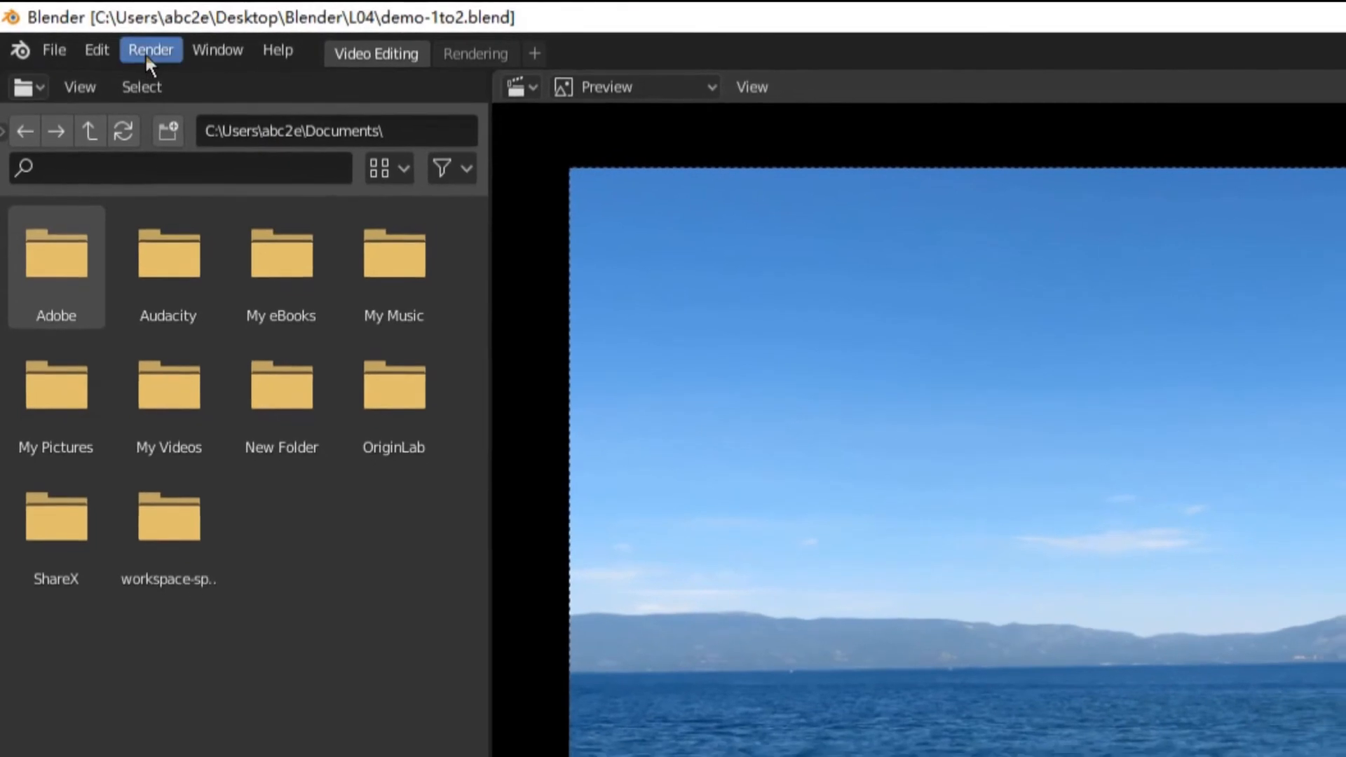
pyautogui.click(155, 53)
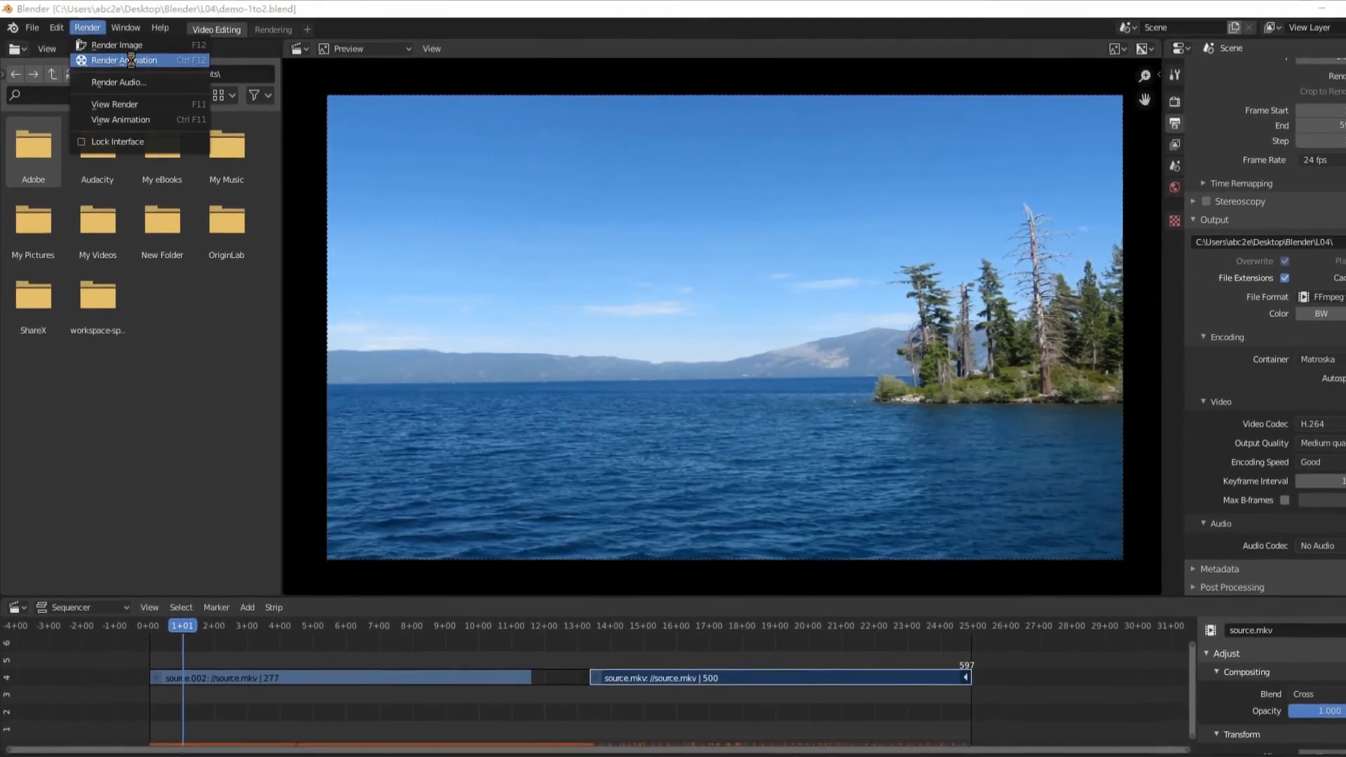
pyautogui.click(137, 64)
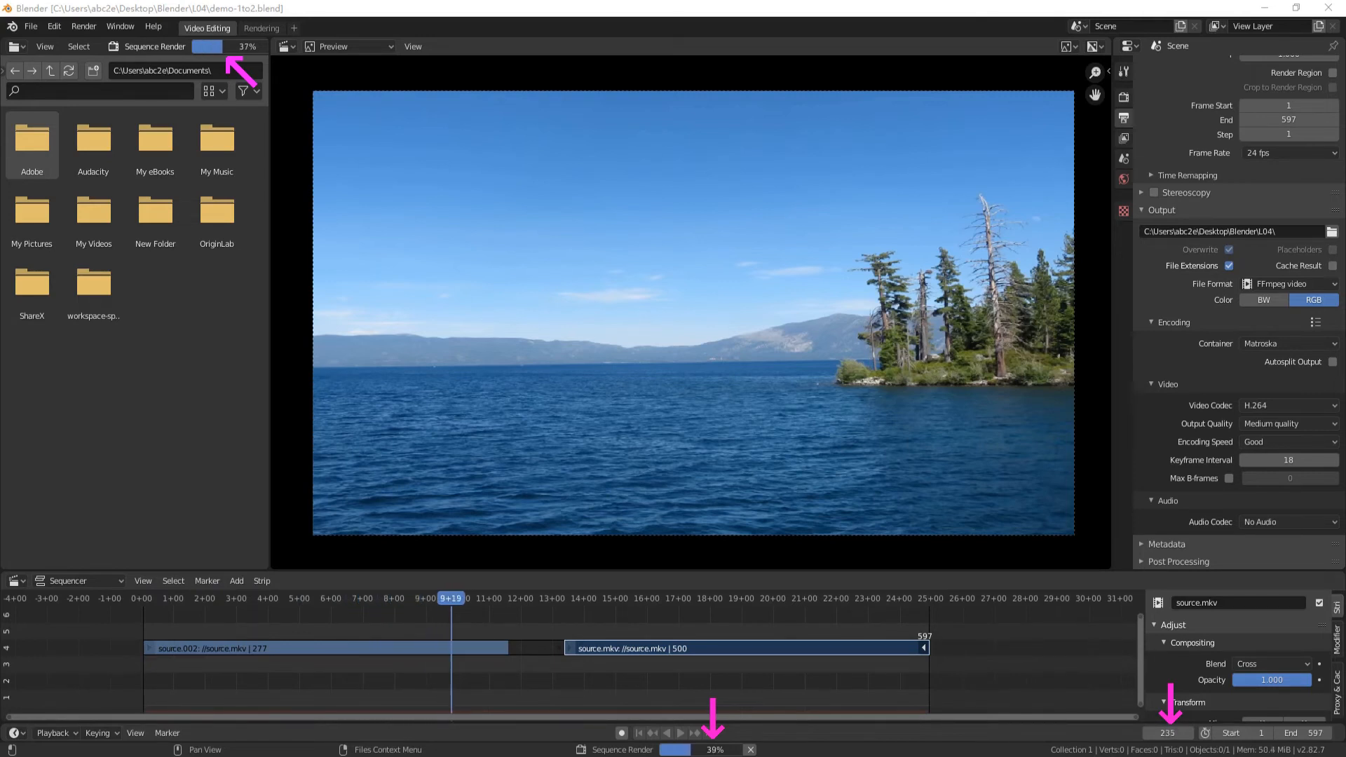
# Bring the render window into view to watch the whole frame until rendering ends, and close it
pyautogui.moveTo(0, 137); pyautogui.dragTo(840, 49)
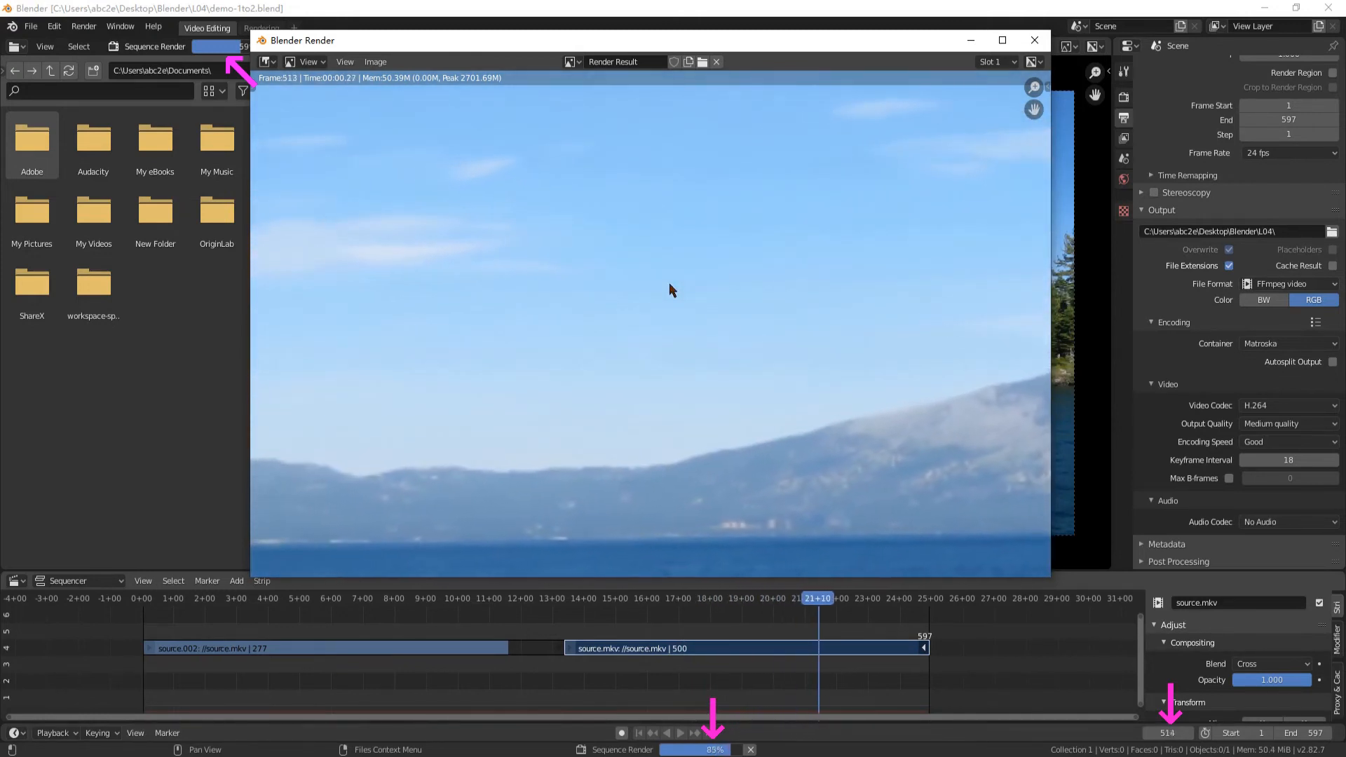
pyautogui.scroll(-3, 669, 283)
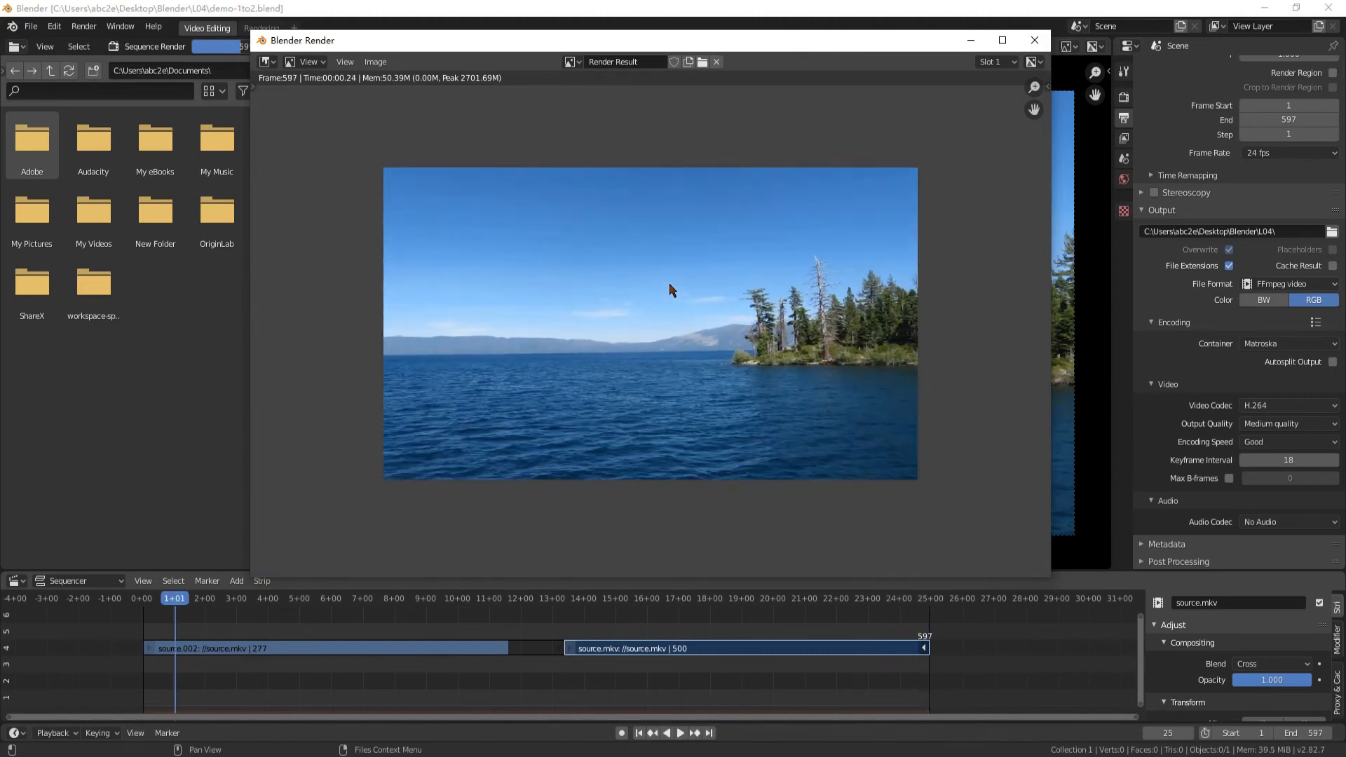
pyautogui.click(1029, 45)
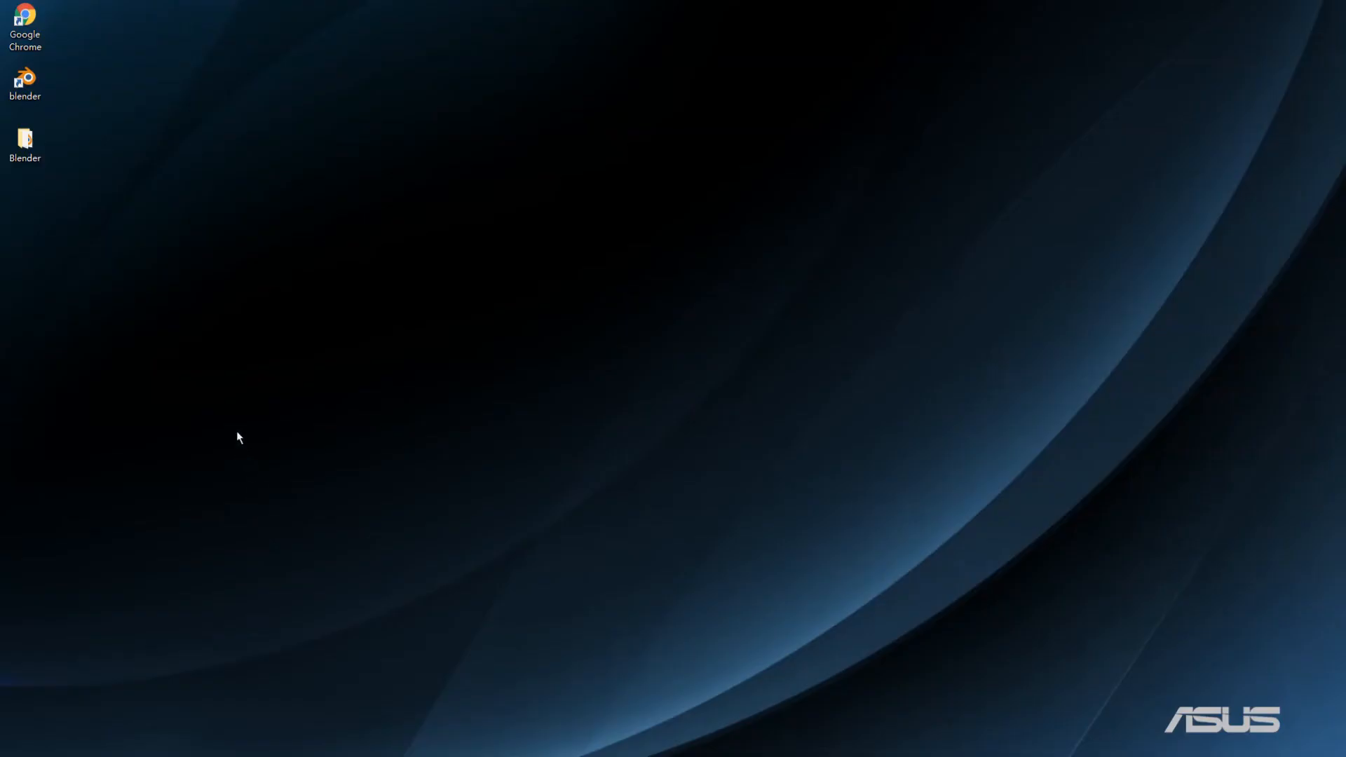
# Switch to File Explorer and open the rendered video 0001-0597 from the desktop's Blender\L04 folder
pyautogui.doubleClick(39, 142)
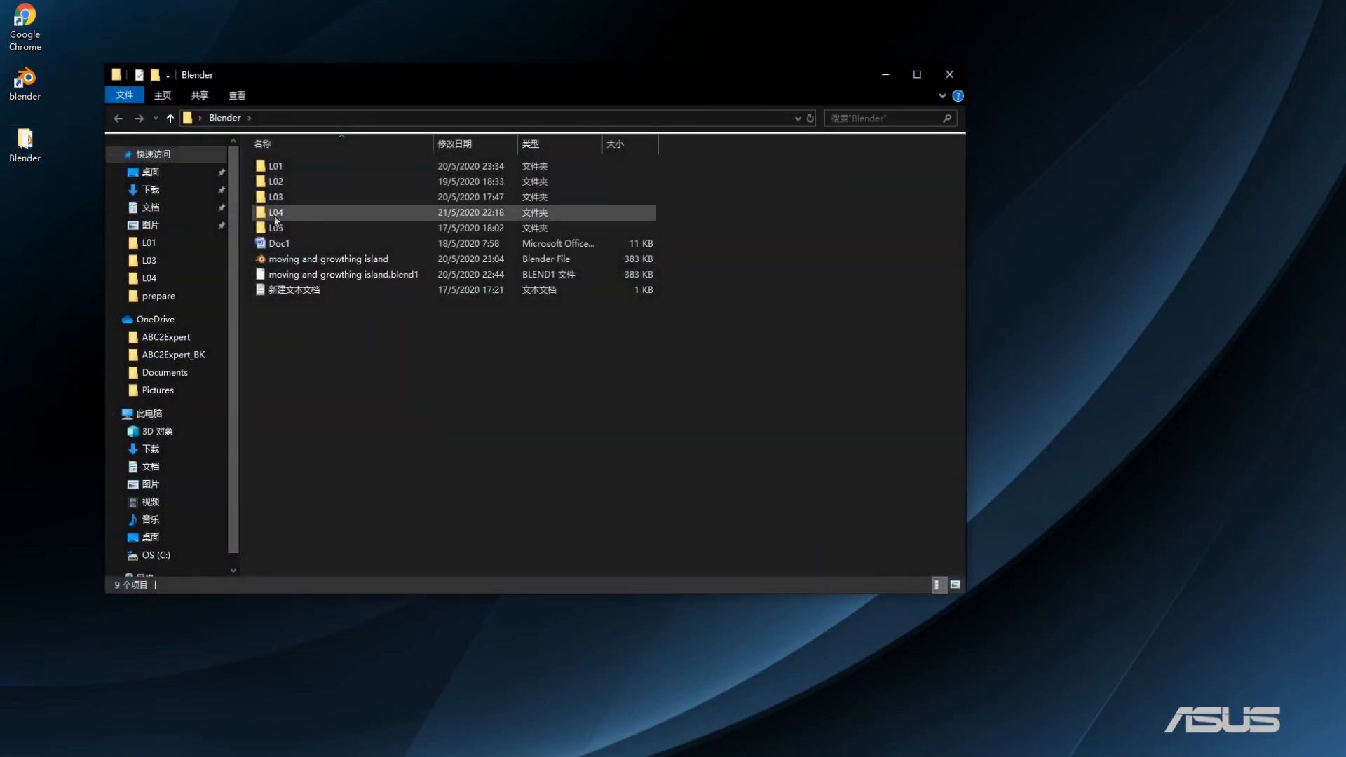
pyautogui.doubleClick(276, 218)
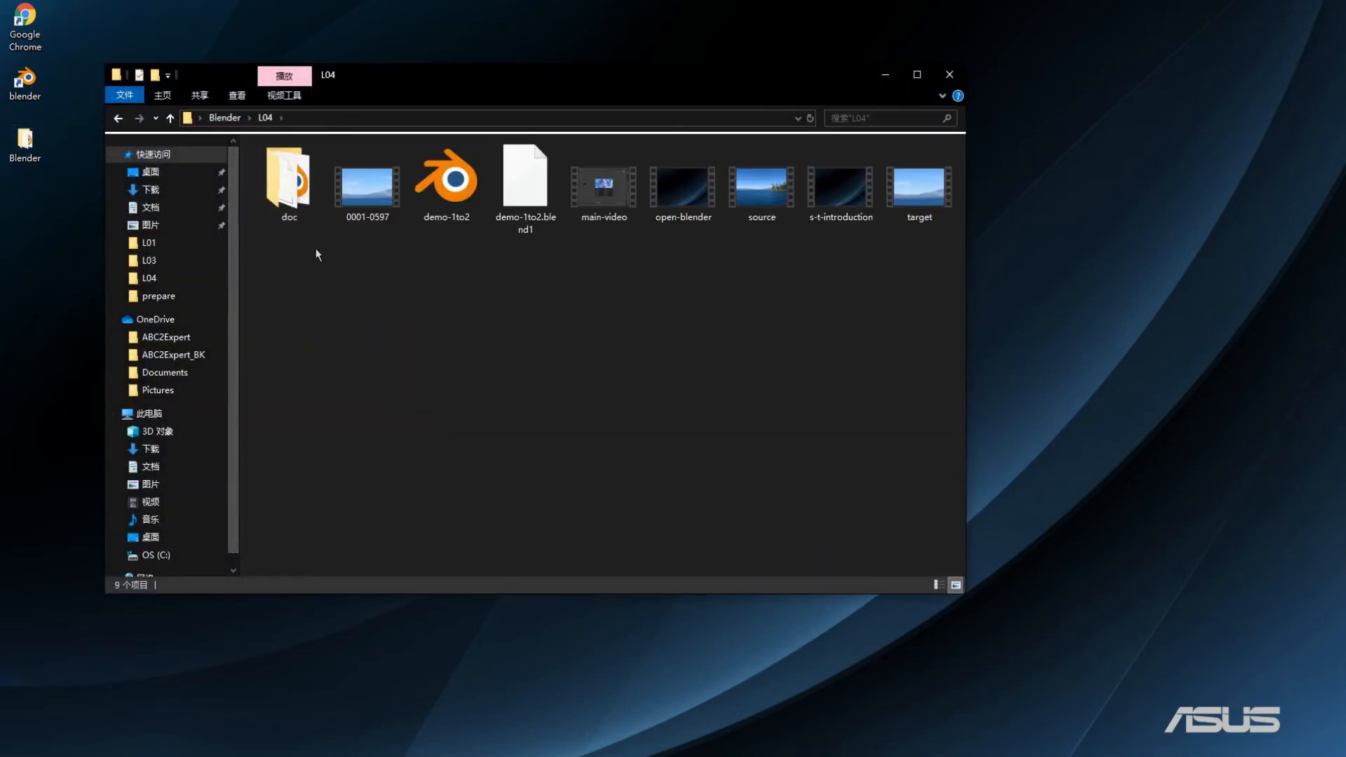
pyautogui.doubleClick(372, 205)
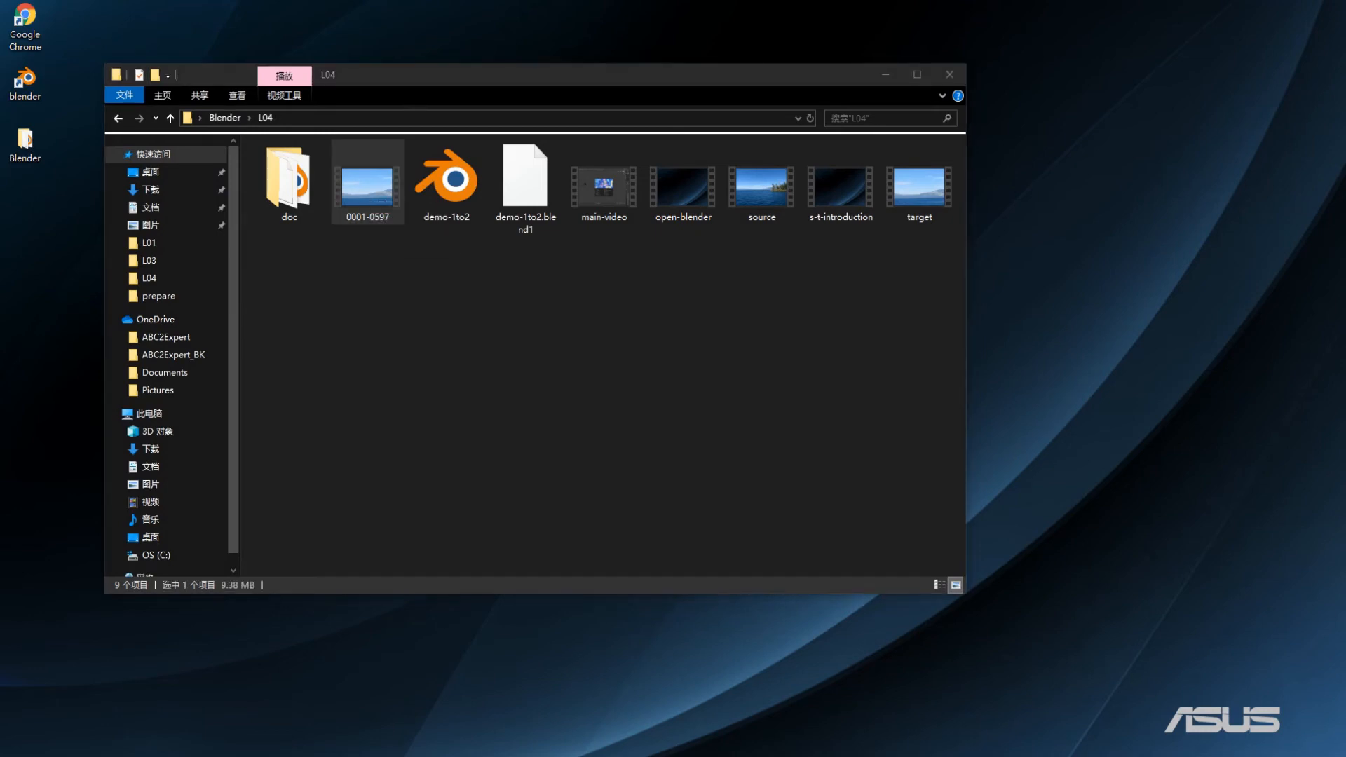